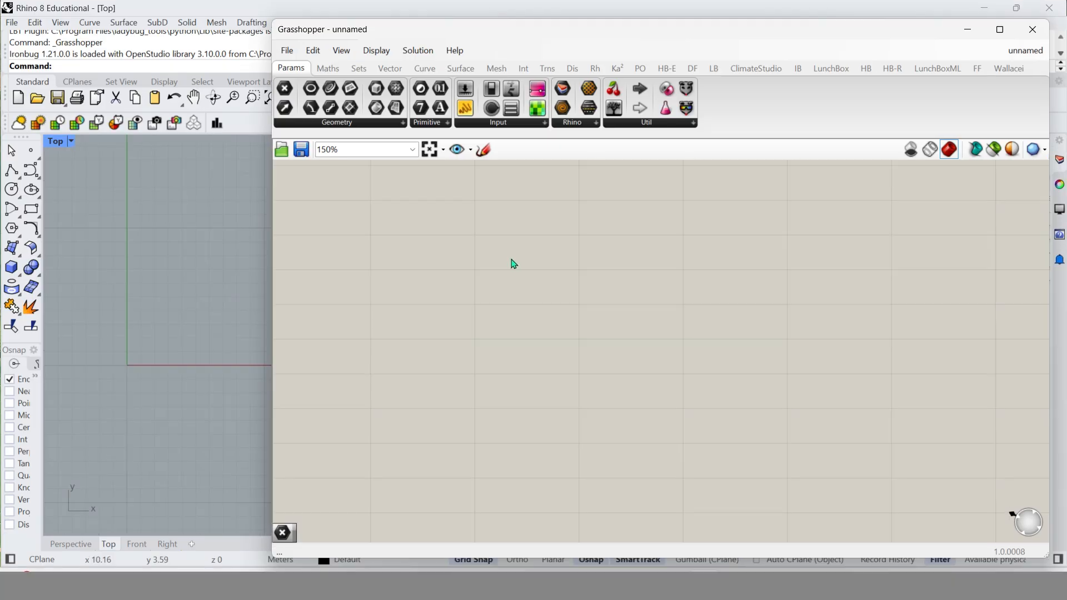
# Place a Vector XYZ component on the Grasshopper canvas.
pyautogui.press('F4')
pyautogui.write('x')
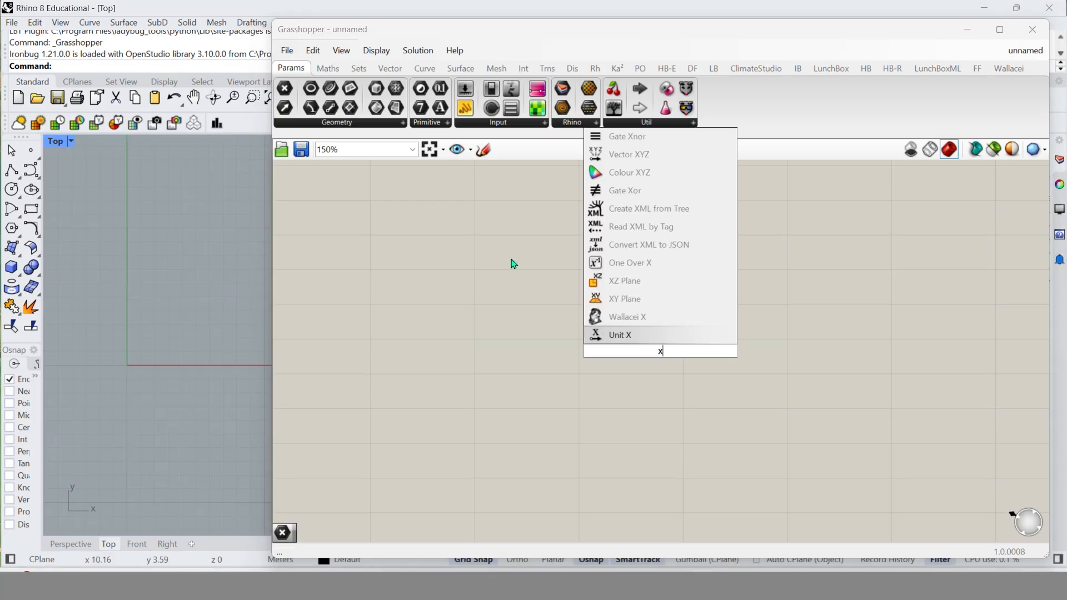
pyautogui.write('yz')
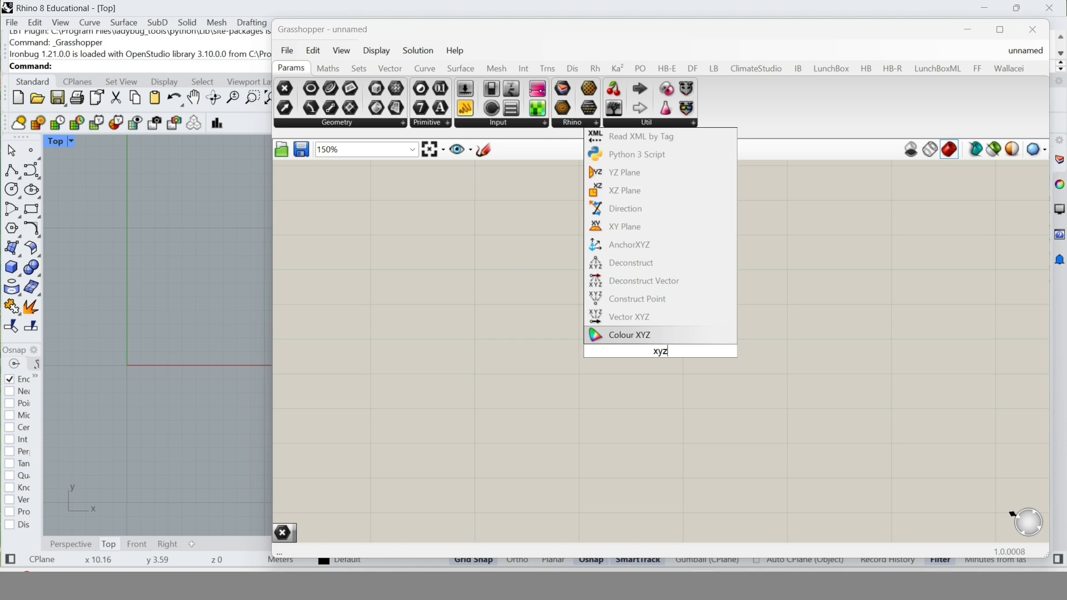
pyautogui.click(641, 318)
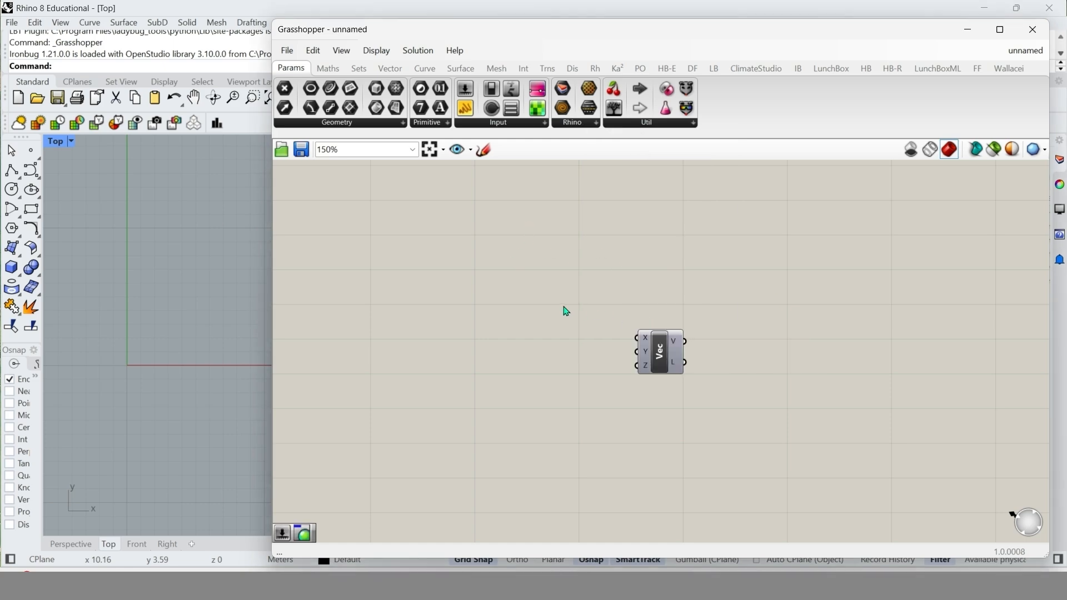
# Create three number sliders with the values 3, 4 and 0 beside the Vector XYZ component.
pyautogui.doubleClick(578, 334)
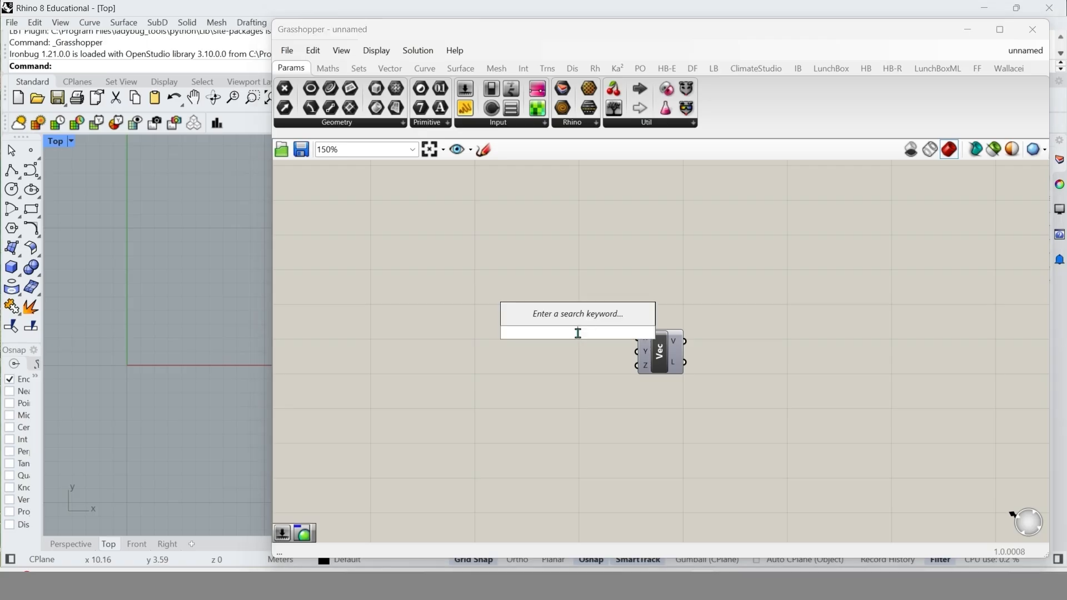
pyautogui.write('3')
pyautogui.press('Return')
pyautogui.doubleClick(568, 350)
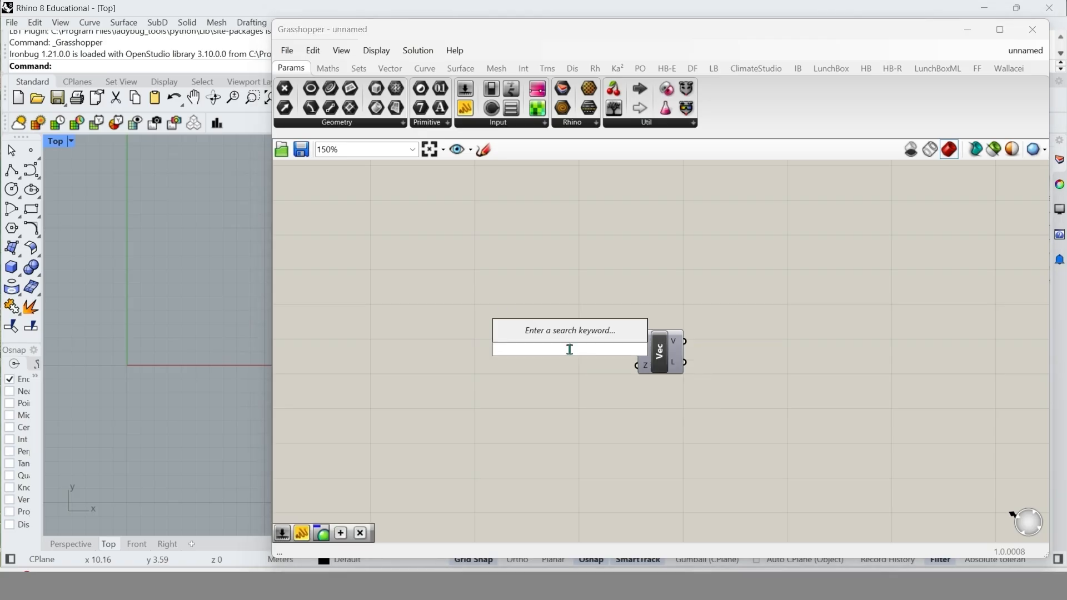
pyautogui.write('4')
pyautogui.press('Return')
pyautogui.doubleClick(567, 379)
pyautogui.write('0')
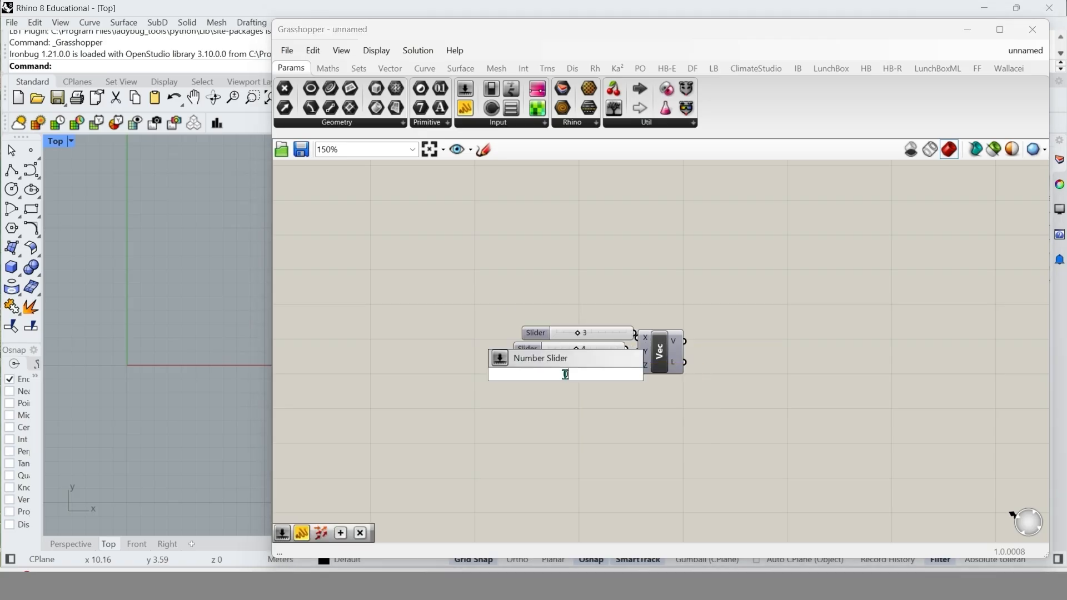
pyautogui.press('Return')
# Wire the three sliders to the X, Y and Z inputs of Vector XYZ, then align and evenly space them.
pyautogui.moveTo(661, 336); pyautogui.dragTo(682, 342)
pyautogui.moveTo(635, 334); pyautogui.dragTo(658, 371)
pyautogui.moveTo(687, 363); pyautogui.dragTo(710, 355)
pyautogui.moveTo(667, 394); pyautogui.dragTo(502, 319)
pyautogui.click(578, 314)
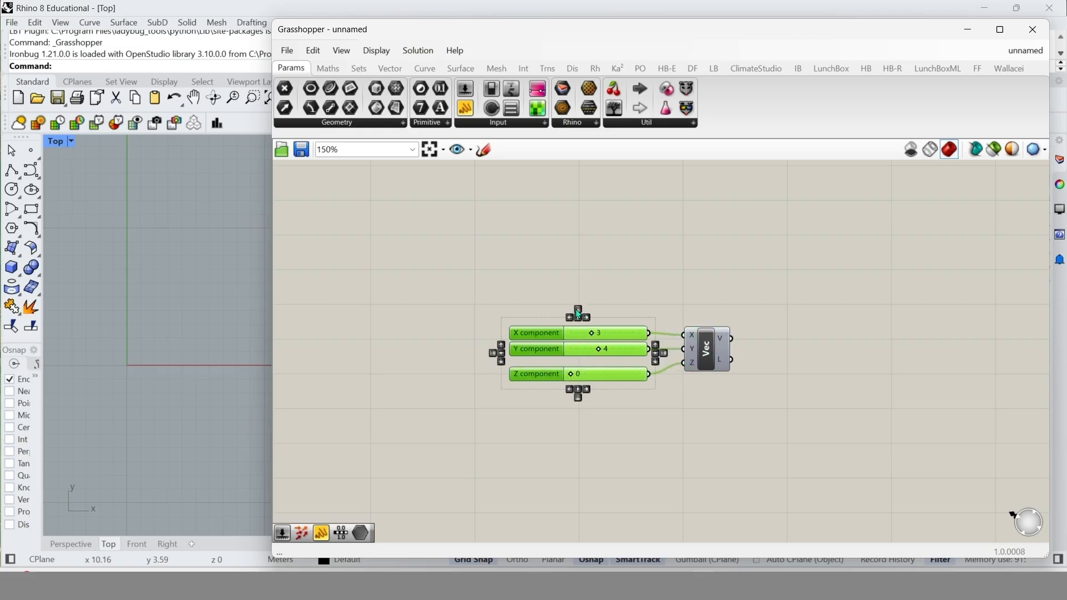
pyautogui.click(578, 312)
pyautogui.click(693, 283)
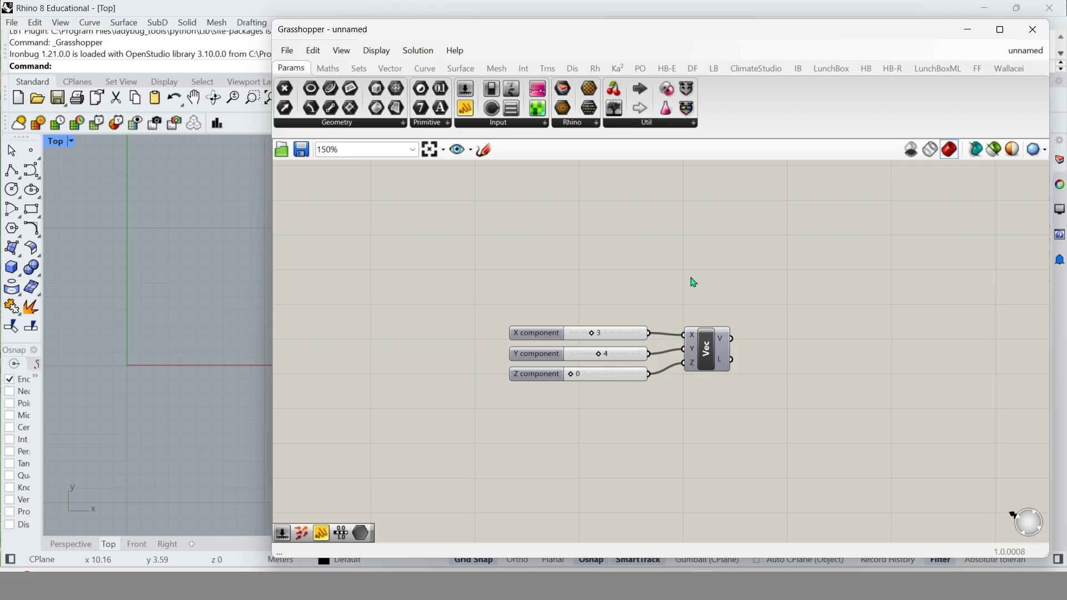
# Add a Vector Display component and feed its vector input from the Vector XYZ vector output.
pyautogui.doubleClick(781, 322)
pyautogui.write('displ')
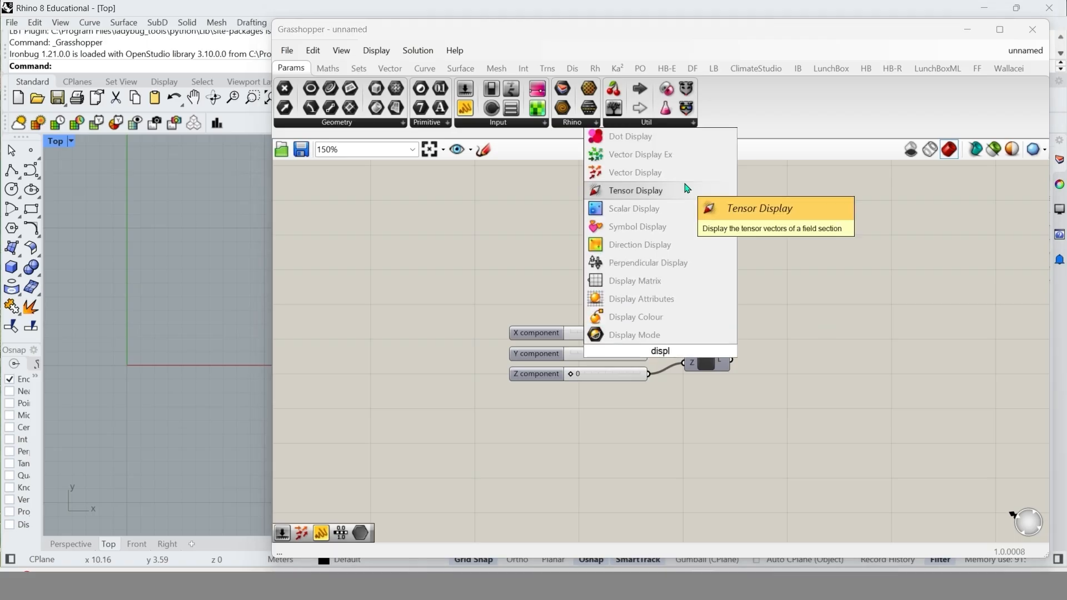
pyautogui.click(657, 178)
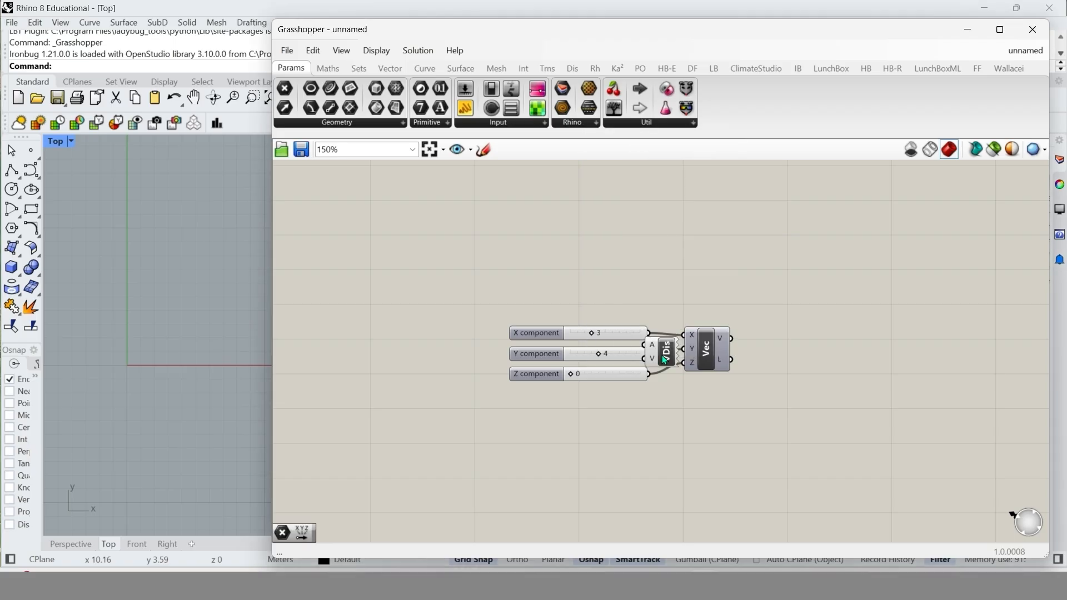
pyautogui.moveTo(732, 339); pyautogui.dragTo(784, 328)
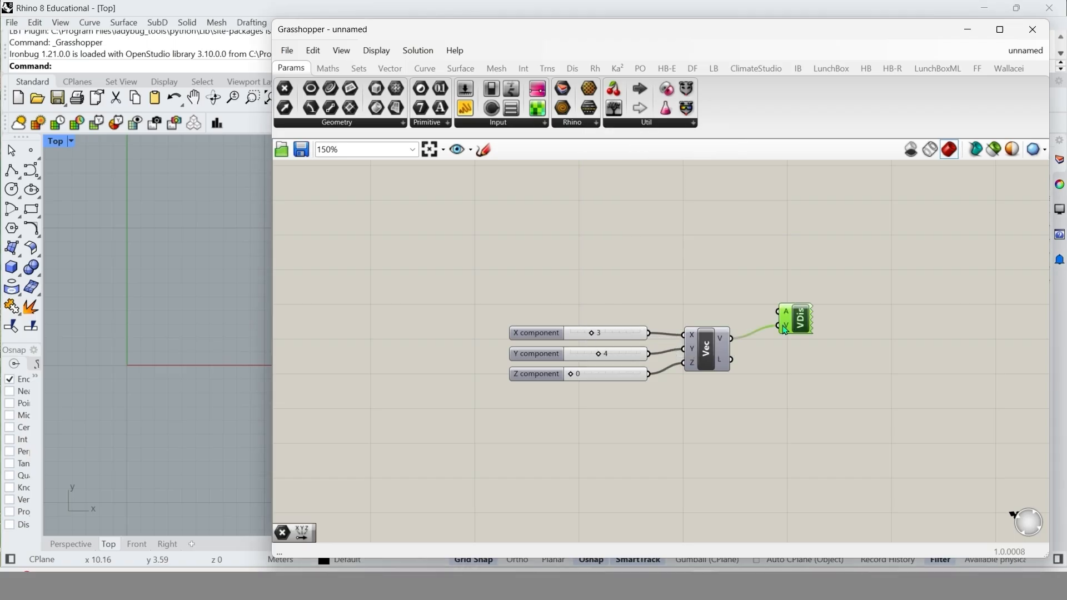
pyautogui.moveTo(791, 330)
pyautogui.click(763, 294)
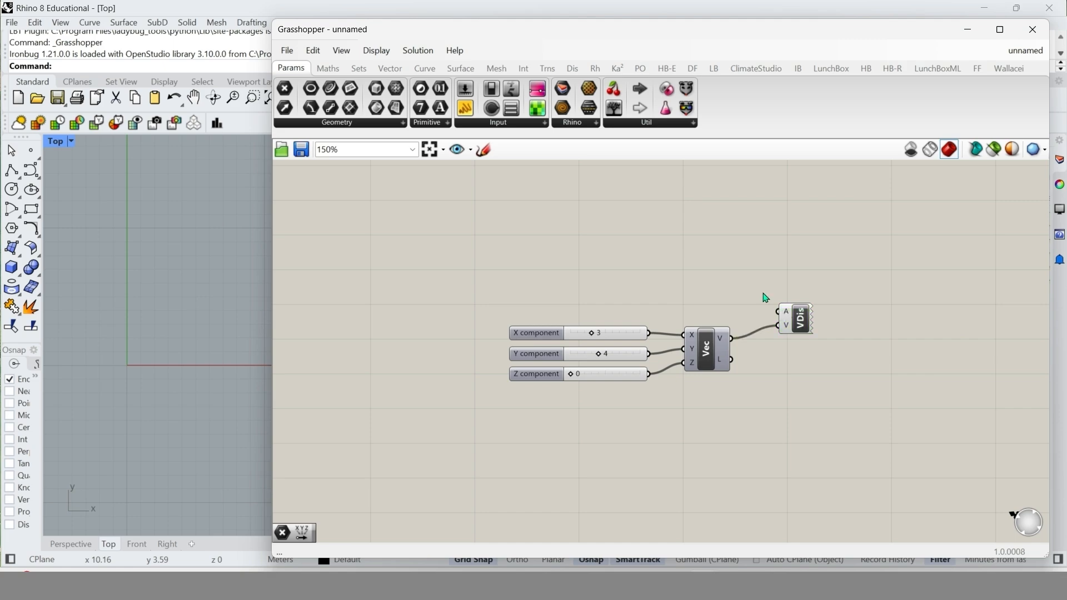
# Add a point parameter at 0,0,0 and connect it to the anchor input of the Vector Display.
pyautogui.doubleClick(710, 280)
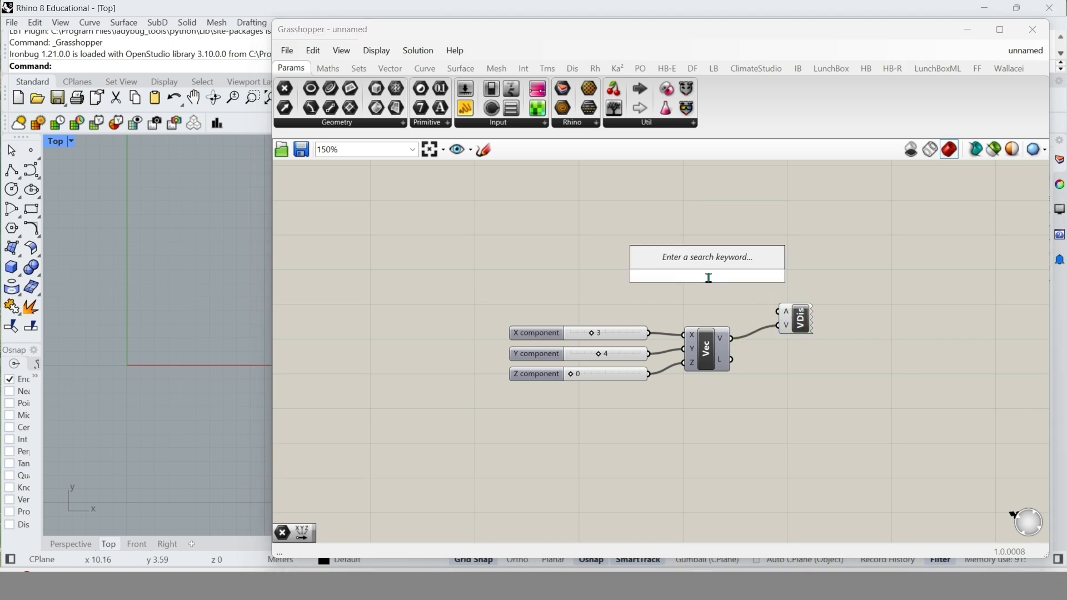
pyautogui.write('0,0,0')
pyautogui.press('Return')
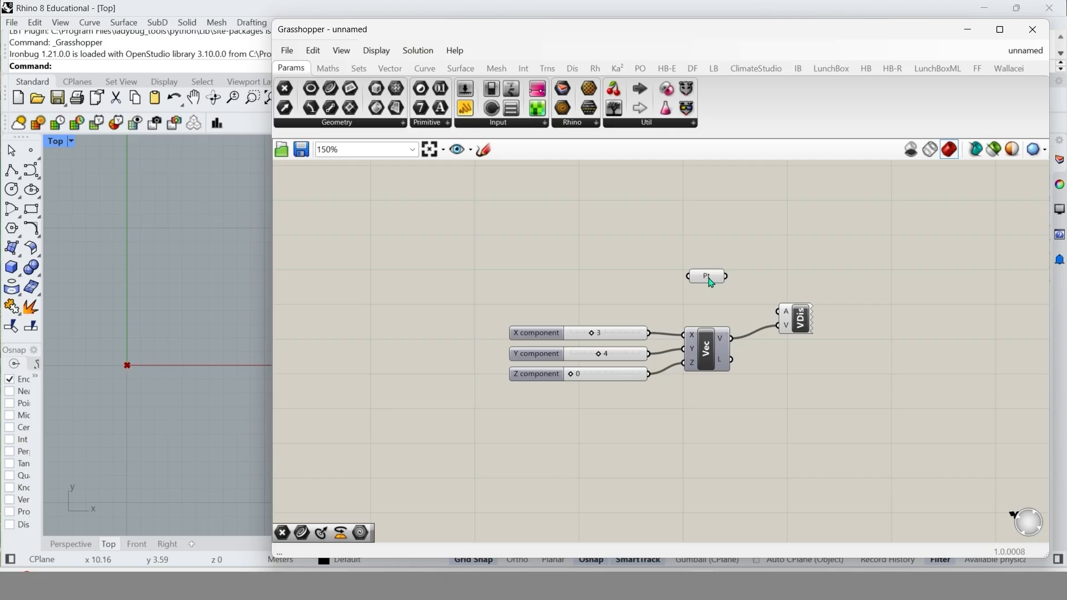
pyautogui.moveTo(726, 276); pyautogui.dragTo(778, 313)
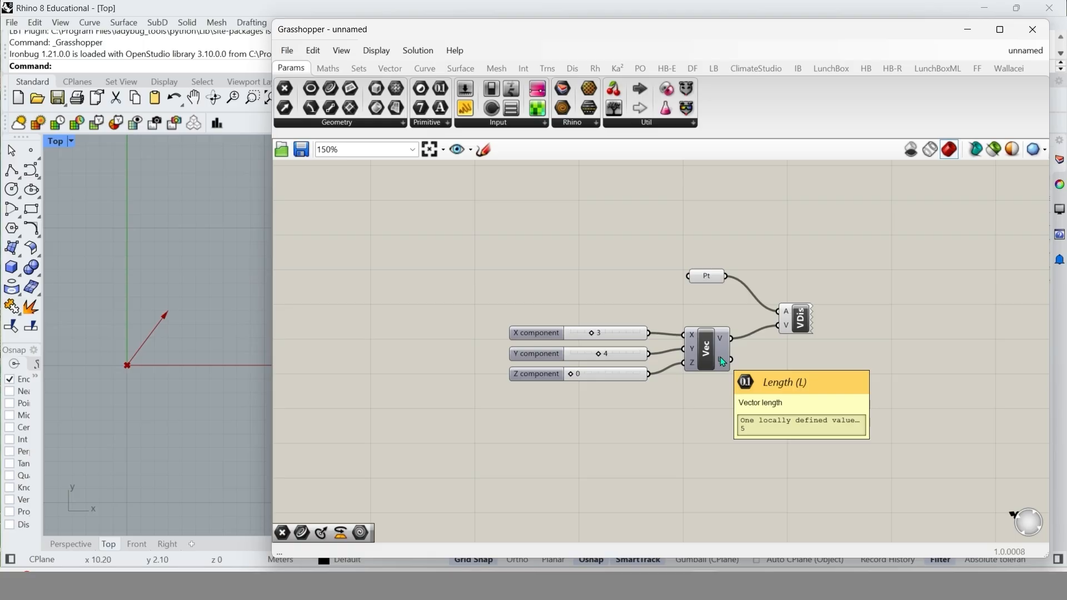
# Shift the existing definition up to free space and add two point parameters at 0,0,0 and 3,2,0 below it.
pyautogui.hotkey('ctrl', 'a')
pyautogui.moveTo(706, 349); pyautogui.dragTo(544, 273)
pyautogui.doubleClick(466, 368)
pyautogui.write('0,0,0')
pyautogui.press('Return')
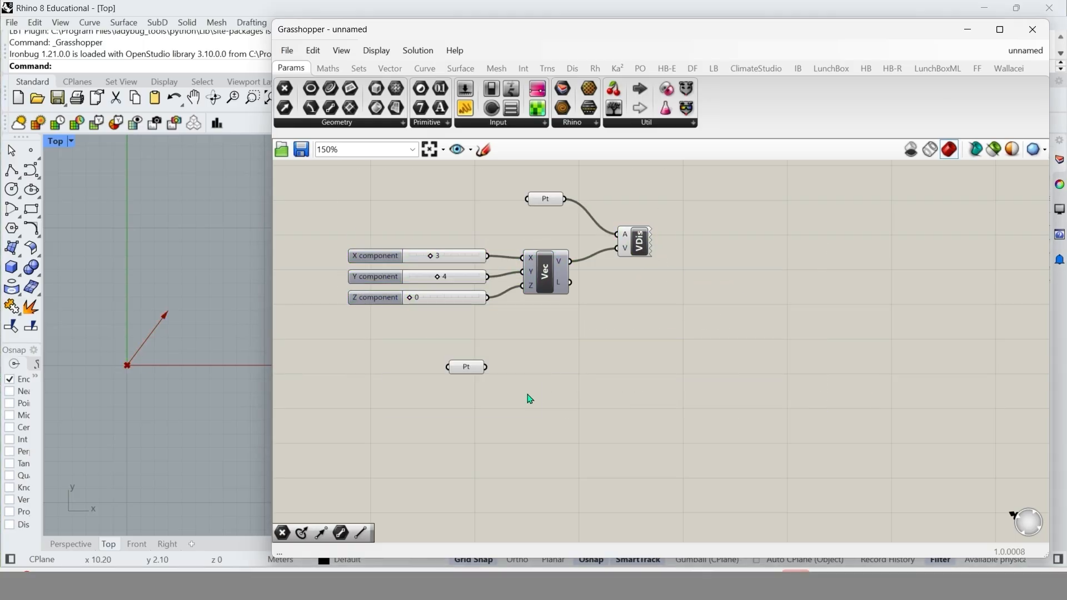
pyautogui.doubleClick(463, 410)
pyautogui.write('3,2,0')
pyautogui.press('Return')
# Turn off the preview of all components in the upper Vector XYZ group.
pyautogui.moveTo(651, 303); pyautogui.dragTo(416, 167)
pyautogui.middleClick(545, 233)
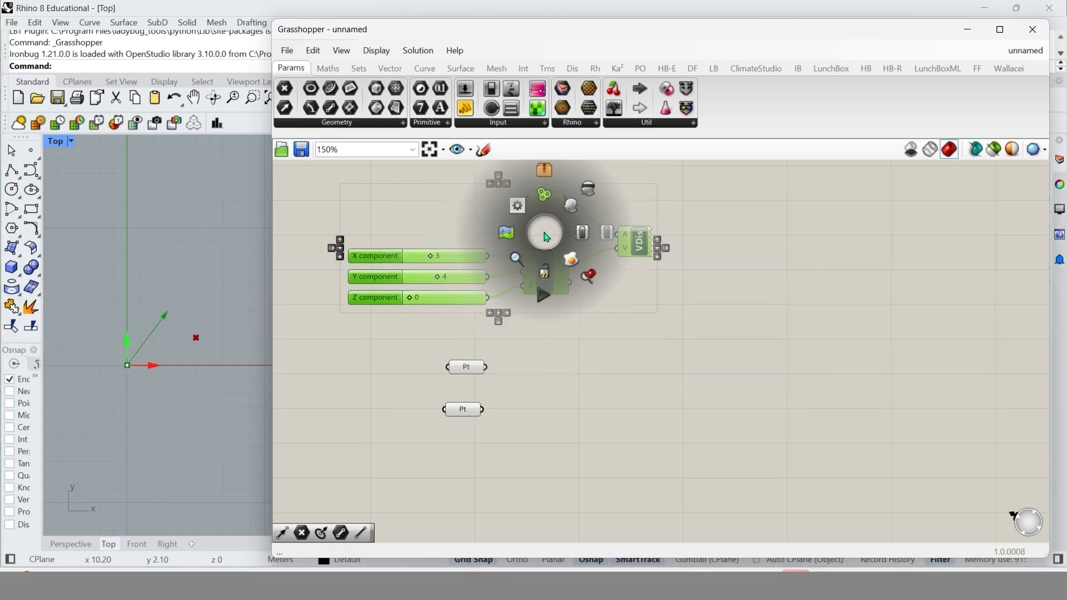
pyautogui.click(588, 273)
pyautogui.click(535, 396)
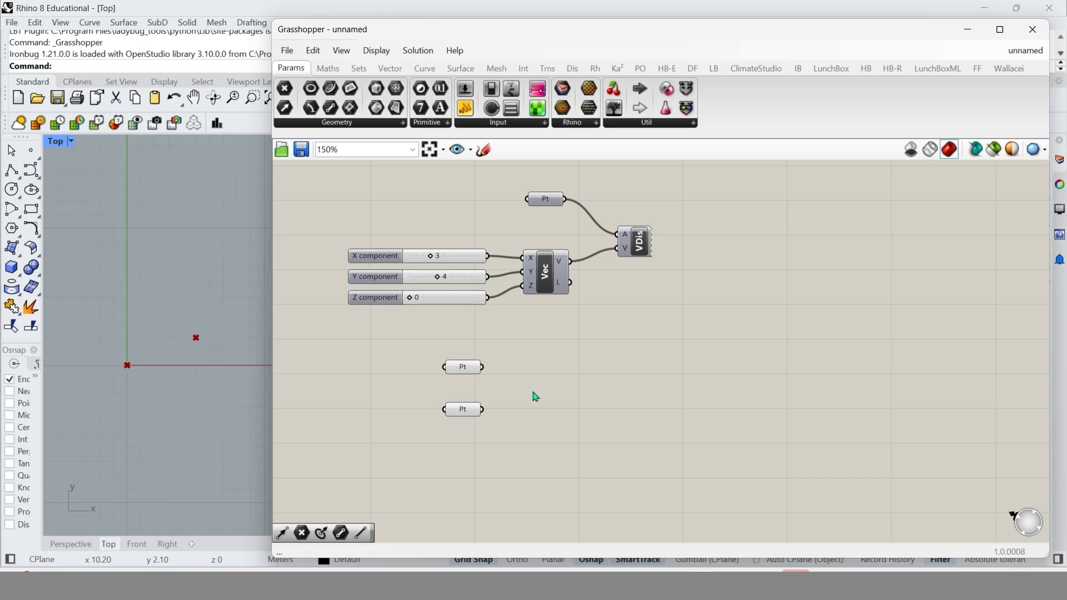
# Add a Vector 2Pt component and connect the 0,0,0 point to input A and the 3,2,0 point to input B.
pyautogui.doubleClick(547, 401)
pyautogui.write('vector2')
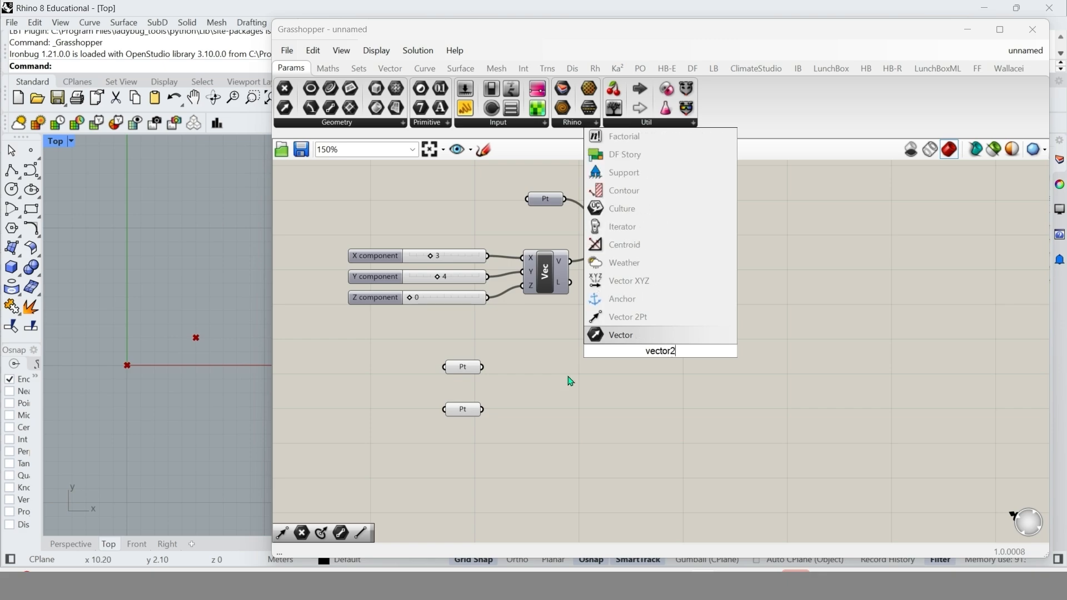
pyautogui.click(622, 316)
pyautogui.moveTo(669, 358); pyautogui.dragTo(599, 398)
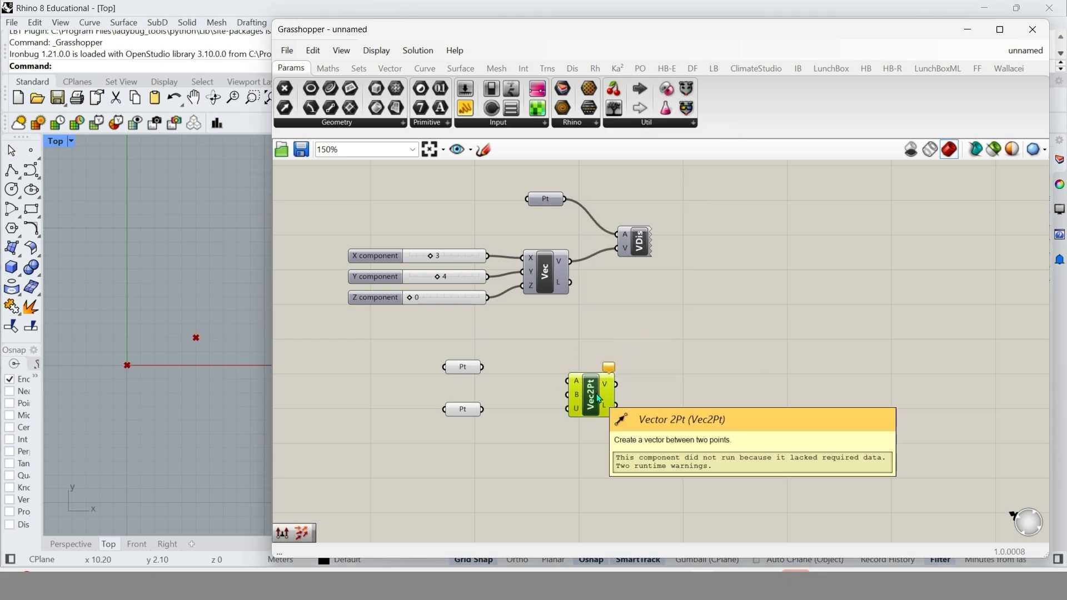
pyautogui.moveTo(482, 367); pyautogui.dragTo(569, 382)
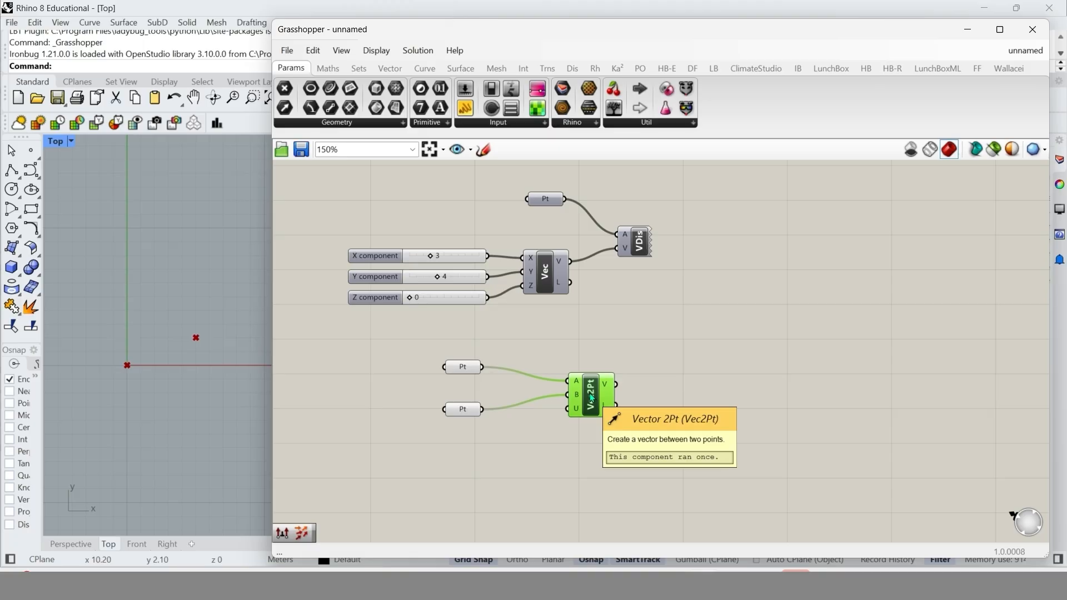
# Add a second Vector Display showing the Vector 2Pt result, anchored at the 0,0,0 point.
pyautogui.click(682, 380)
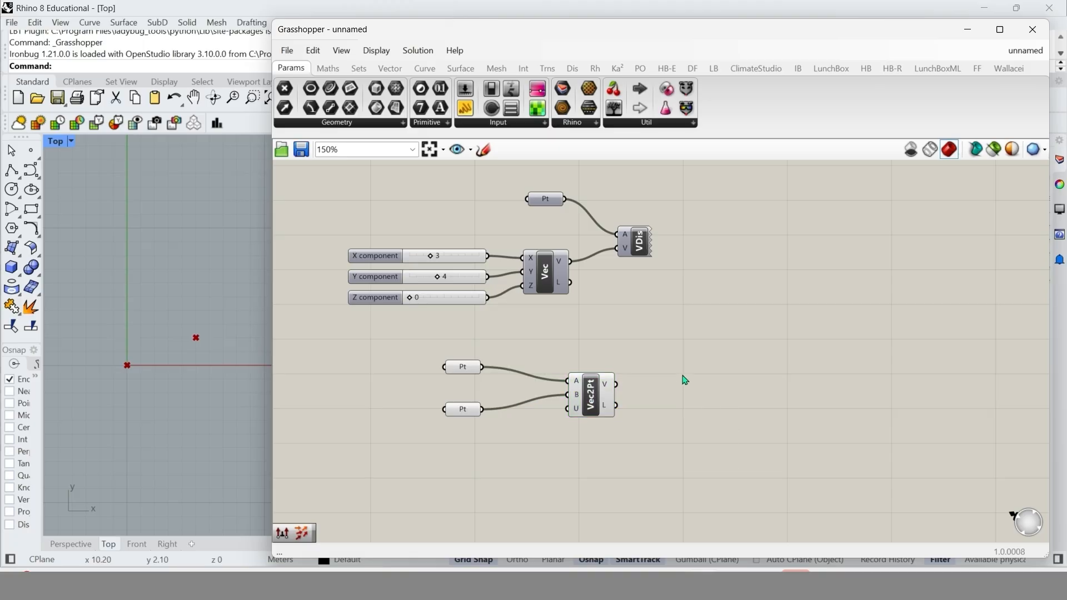
pyautogui.doubleClick(679, 380)
pyautogui.write('display')
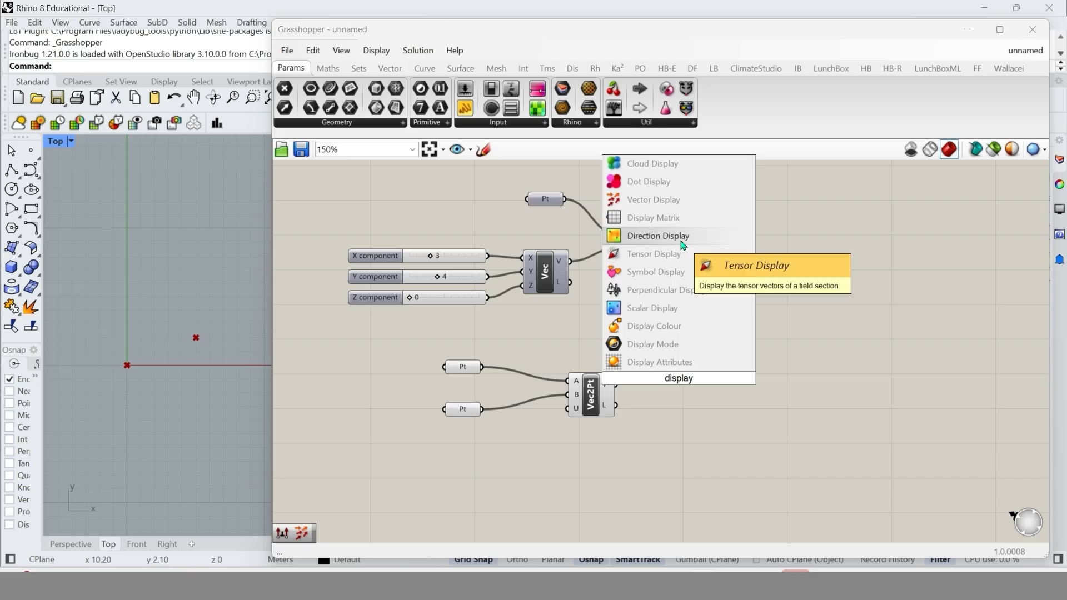
pyautogui.click(658, 235)
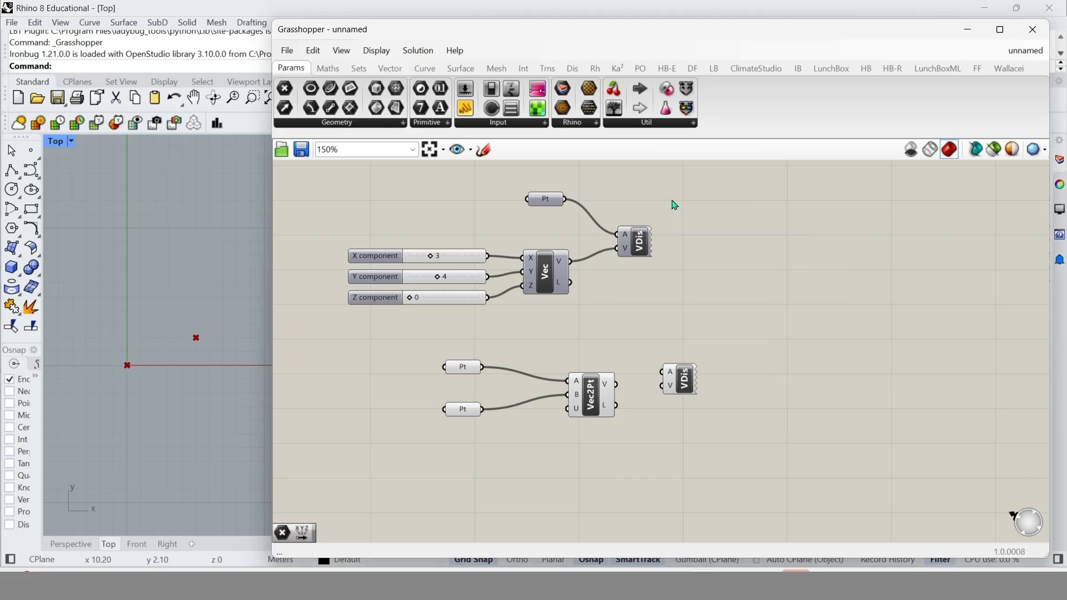
pyautogui.moveTo(617, 384); pyautogui.dragTo(682, 361)
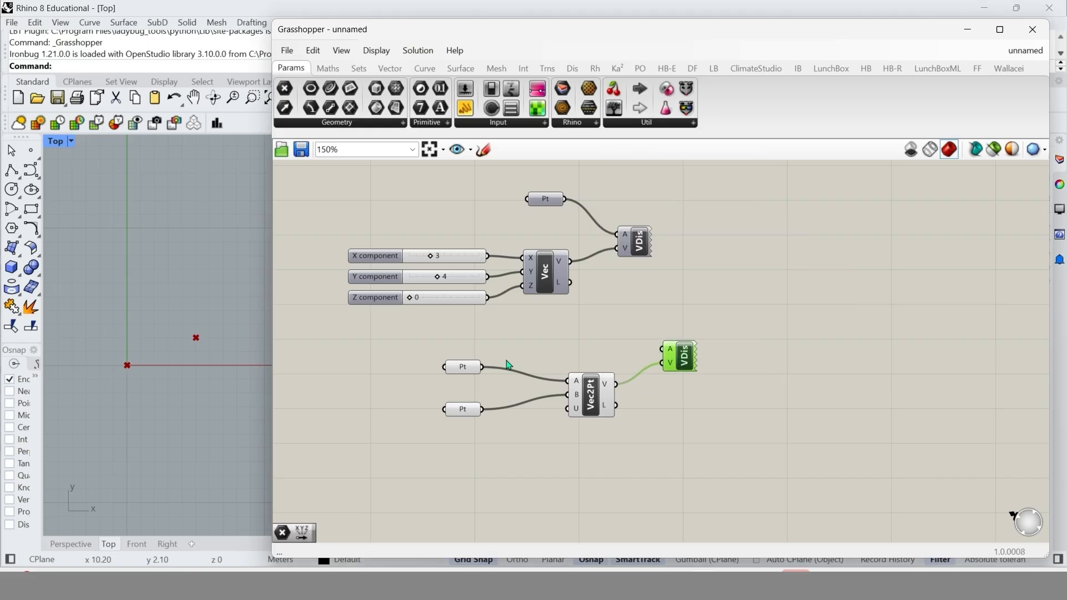
pyautogui.moveTo(481, 367); pyautogui.dragTo(665, 351)
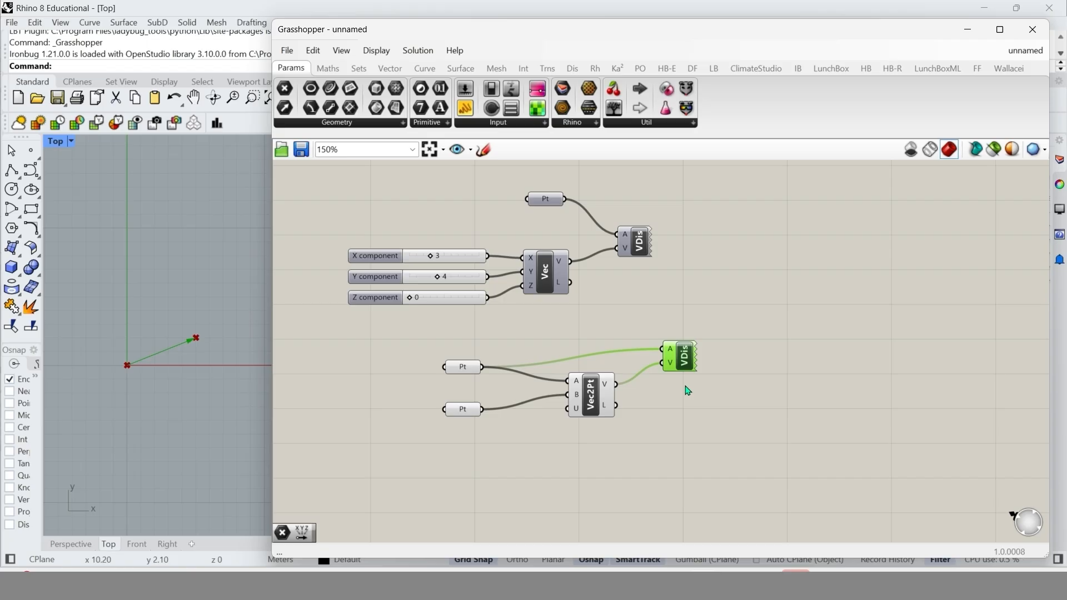
# Swap the two points feeding inputs A and B of Vector 2Pt to reverse the vector, and inspect its length.
pyautogui.moveTo(483, 410); pyautogui.dragTo(565, 381)
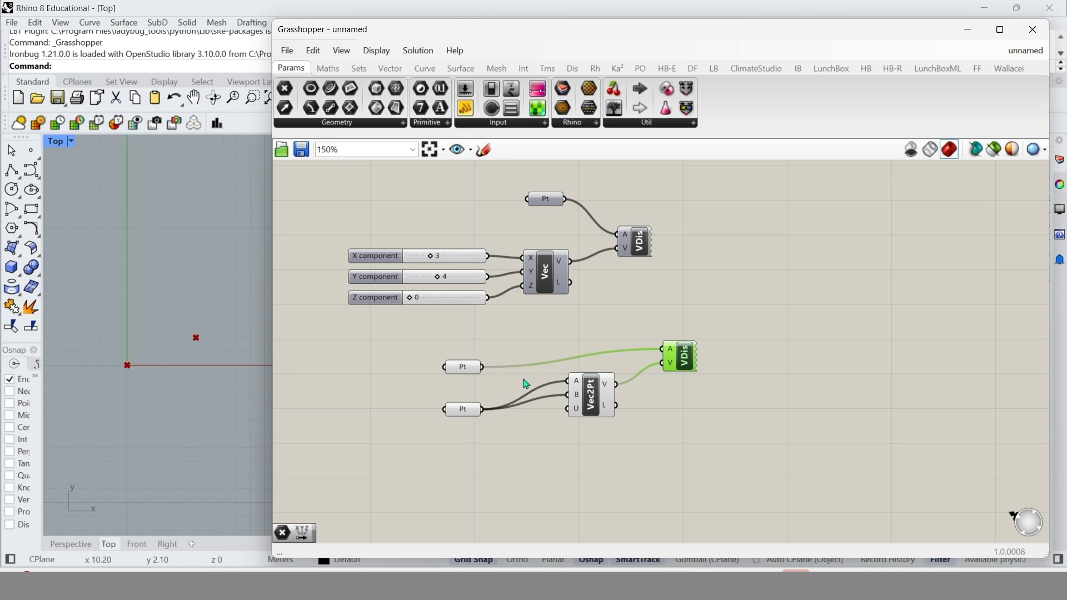
pyautogui.moveTo(483, 367); pyautogui.dragTo(567, 395)
pyautogui.moveTo(559, 290)
pyautogui.moveTo(607, 411)
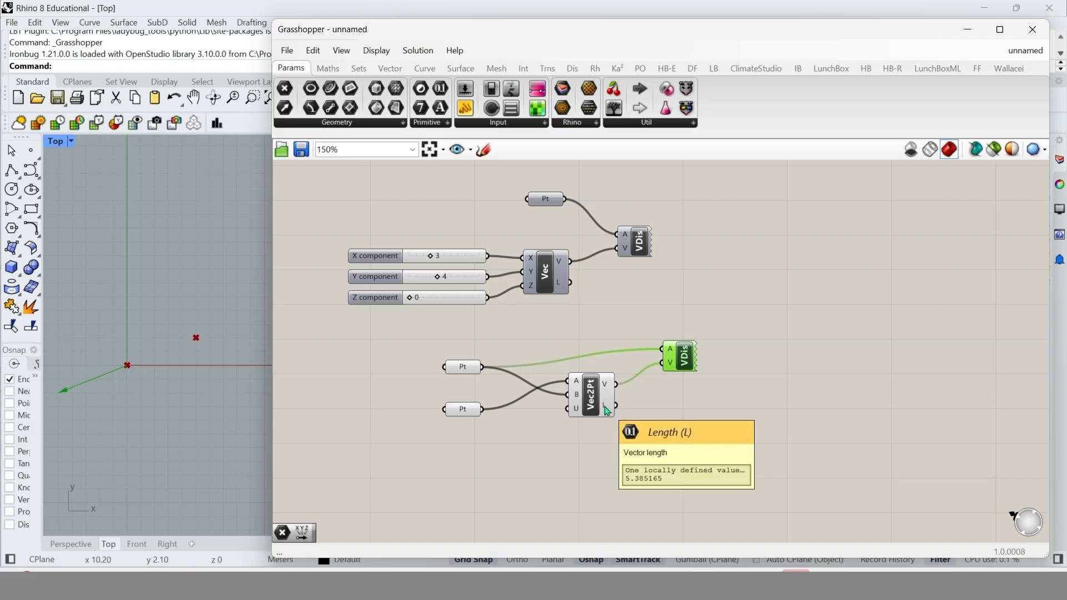
# Add a Vector Length component below the second Vector Display and connect the Vector 2Pt vector to it.
pyautogui.doubleClick(866, 475)
pyautogui.write('vect')
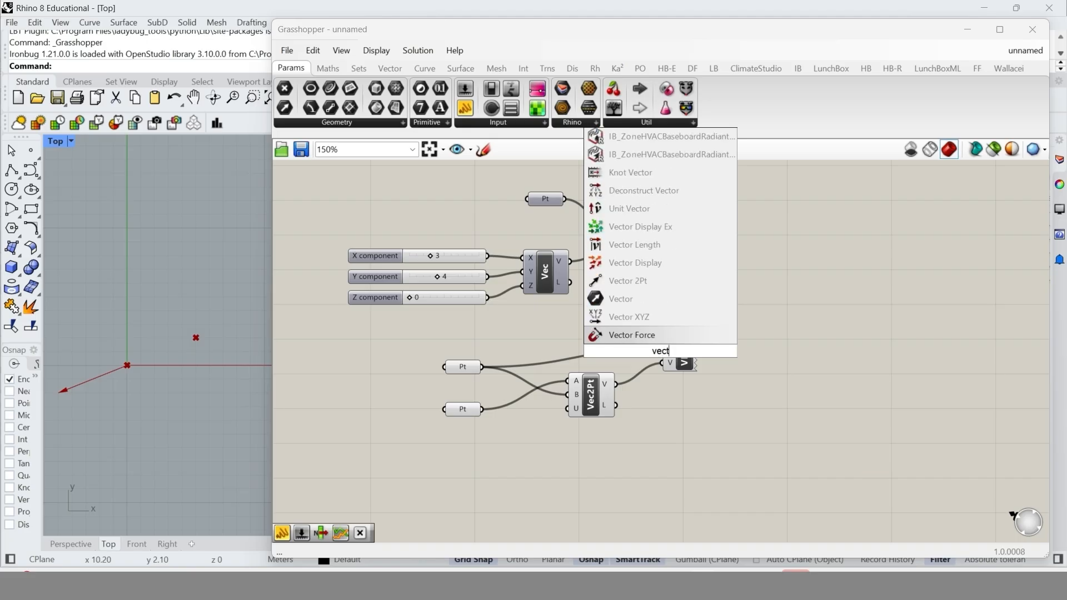
pyautogui.write('or length')
pyautogui.press('Return')
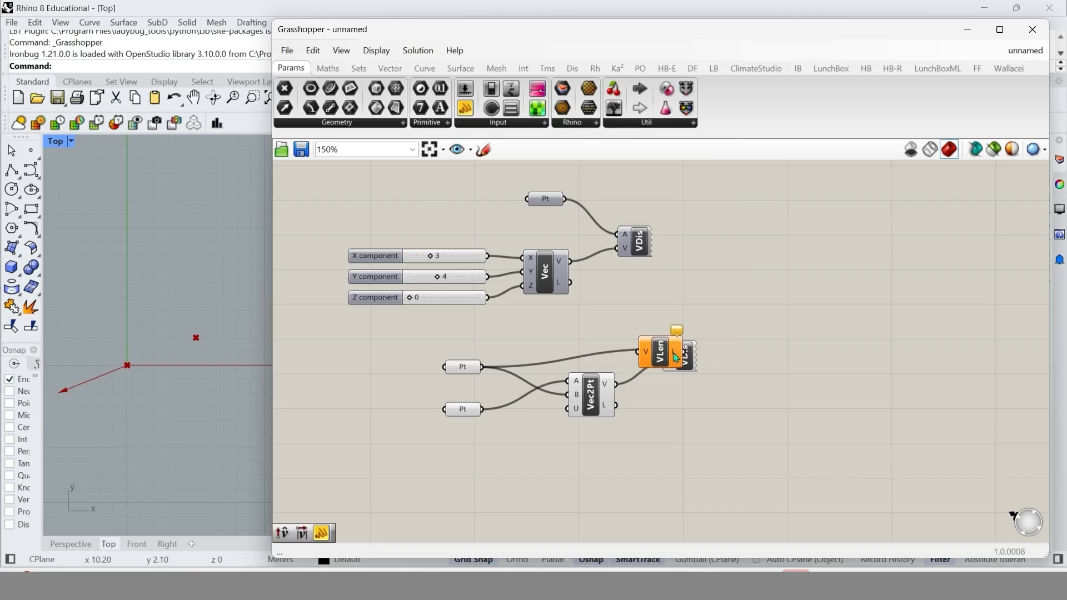
pyautogui.moveTo(667, 354); pyautogui.dragTo(692, 411)
pyautogui.moveTo(616, 383)
pyautogui.mouseDown()
pyautogui.moveTo(655, 412)
pyautogui.moveTo(748, 419)
pyautogui.mouseUp()
# Add a panel that shows the output of the Vector Length component.
pyautogui.doubleClick(767, 423)
pyautogui.write('panel')
pyautogui.press('Return')
pyautogui.click(789, 467)
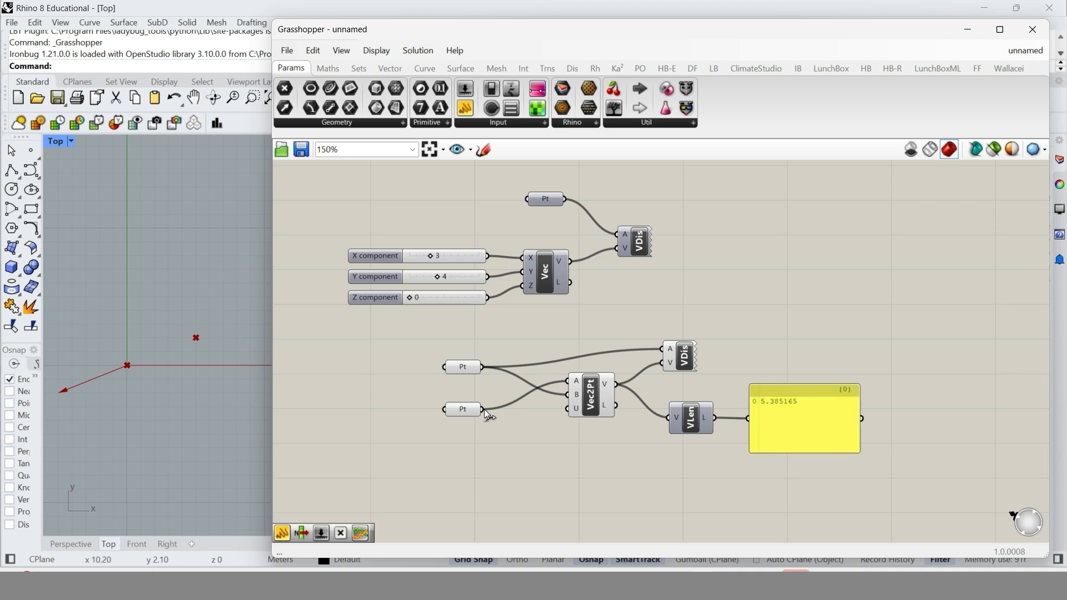
# Reconnect the 0,0,0 point to input A and the 3,2,0 point to B of Vector 2Pt, and move Vector Length and its panel further away.
pyautogui.moveTo(498, 374); pyautogui.dragTo(567, 381)
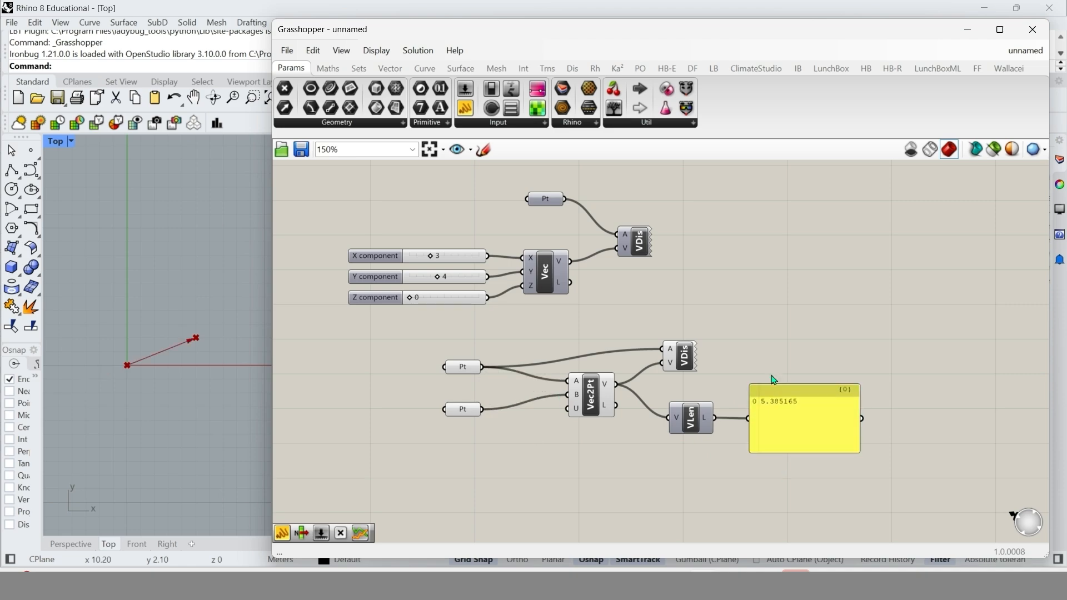
pyautogui.moveTo(792, 481); pyautogui.dragTo(790, 440)
pyautogui.click(705, 448)
# Add a number slider with the value 0.5 below the Vector 2Pt component.
pyautogui.doubleClick(683, 447)
pyautogui.write('0.5<')
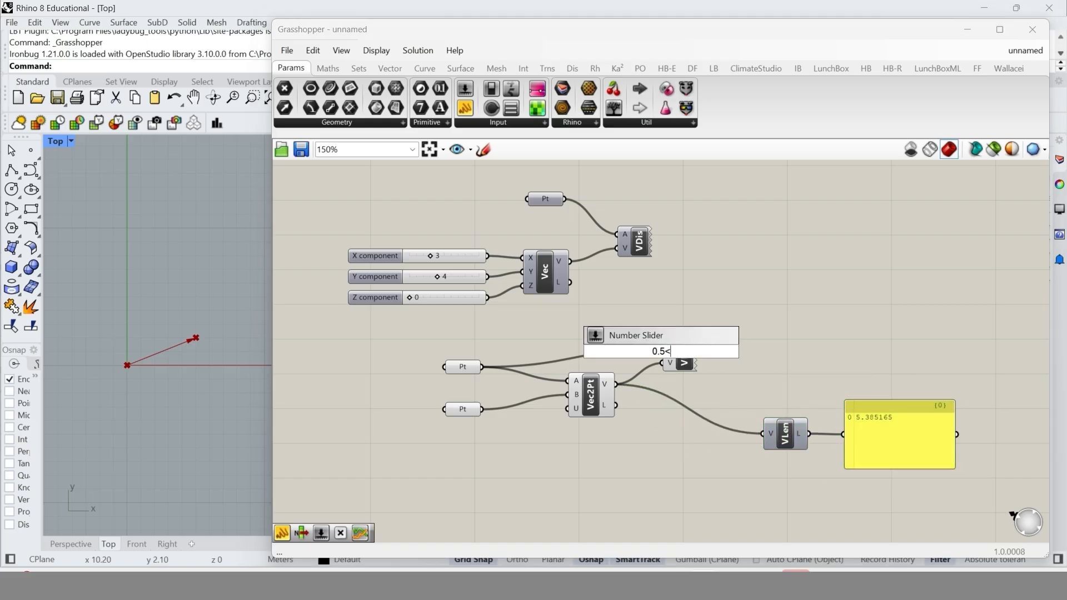
pyautogui.press('Return')
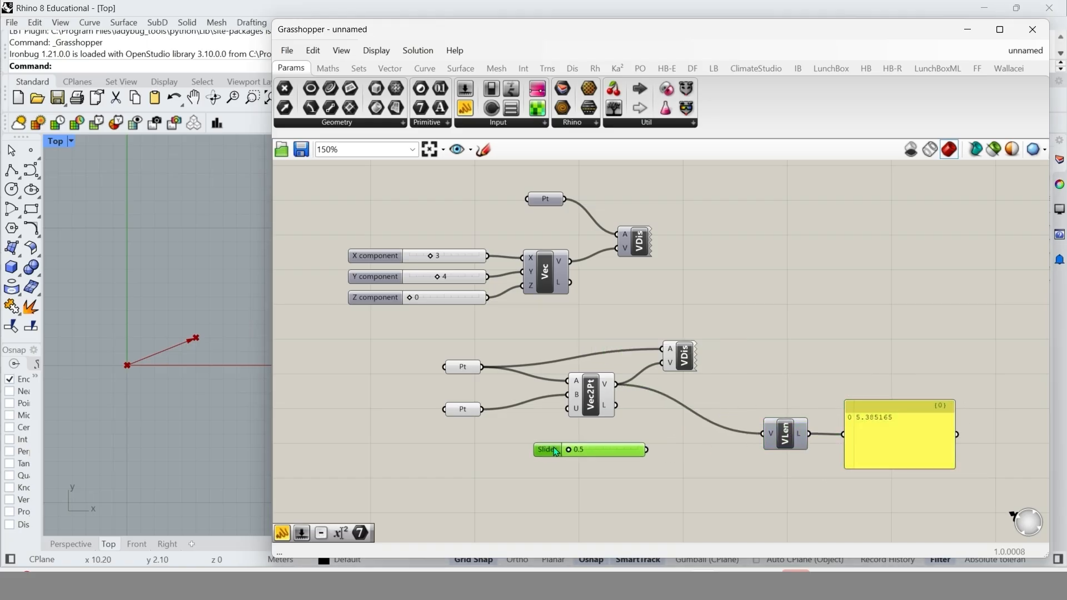
pyautogui.click(679, 442)
# Add a Multiplication component to the canvas.
pyautogui.doubleClick(678, 441)
pyautogui.write('*')
pyautogui.press('Return')
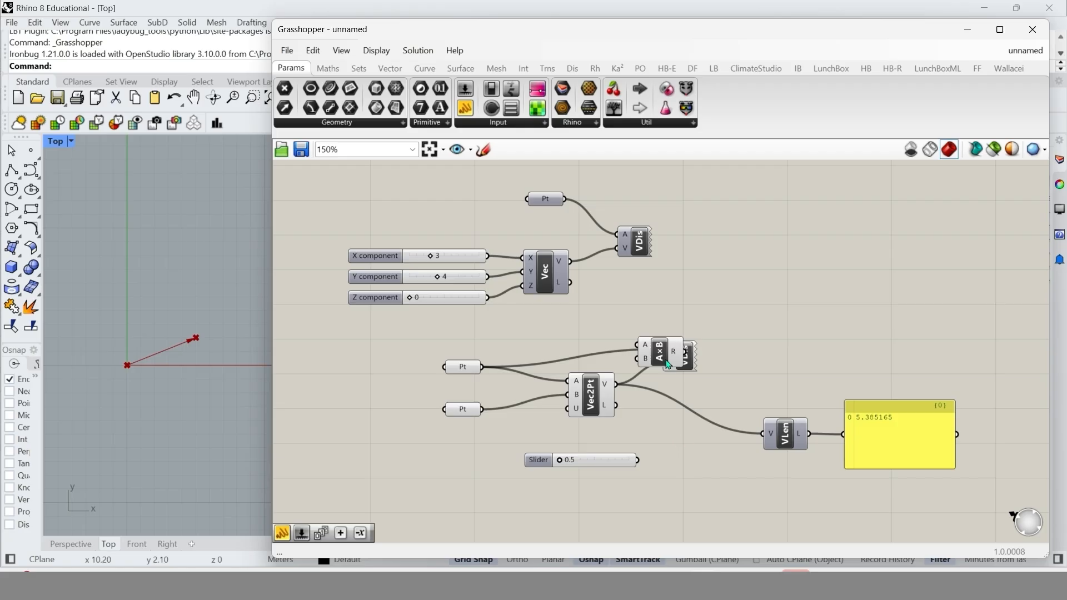
# Multiply the Vector 2Pt vector by the slider, wire the result to the lower Vector Display and Vector Length, and set the slider to 2.0.
pyautogui.moveTo(616, 384); pyautogui.dragTo(654, 424)
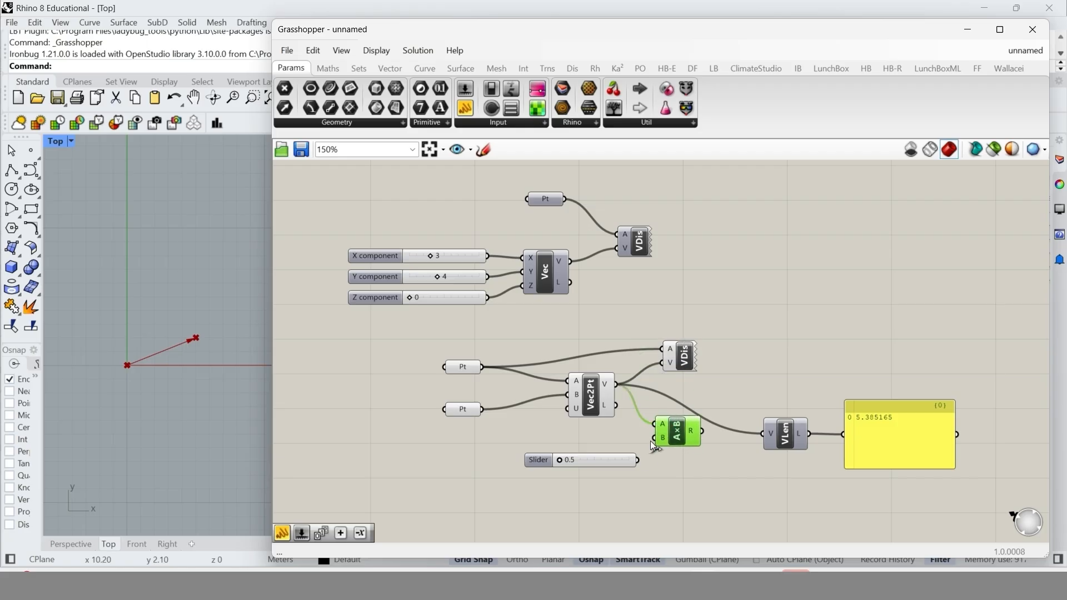
pyautogui.moveTo(638, 460); pyautogui.dragTo(654, 438)
pyautogui.moveTo(683, 359); pyautogui.dragTo(760, 353)
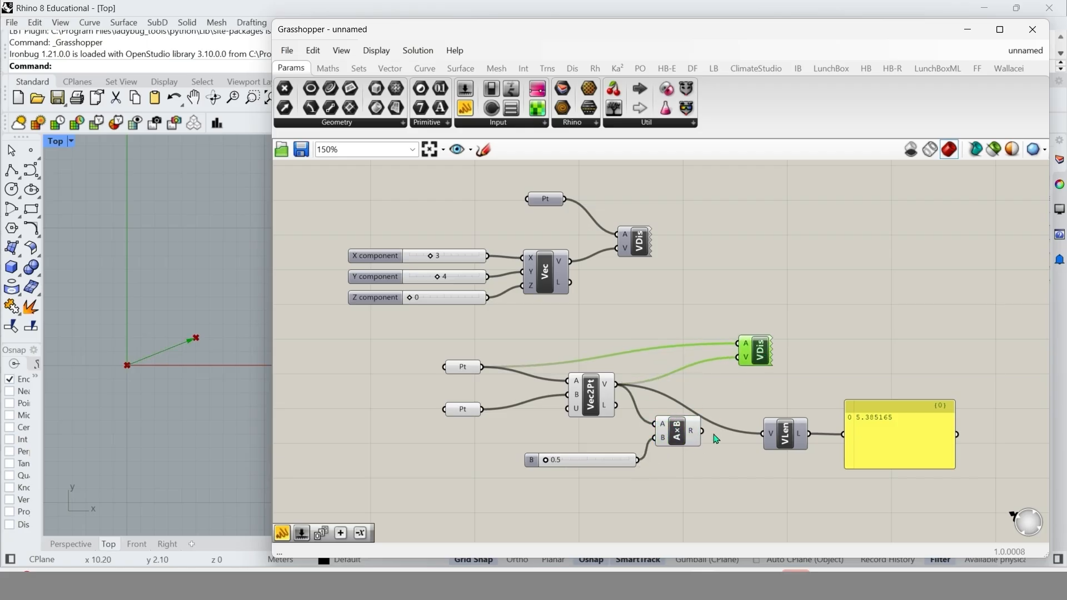
pyautogui.moveTo(702, 432); pyautogui.dragTo(762, 434)
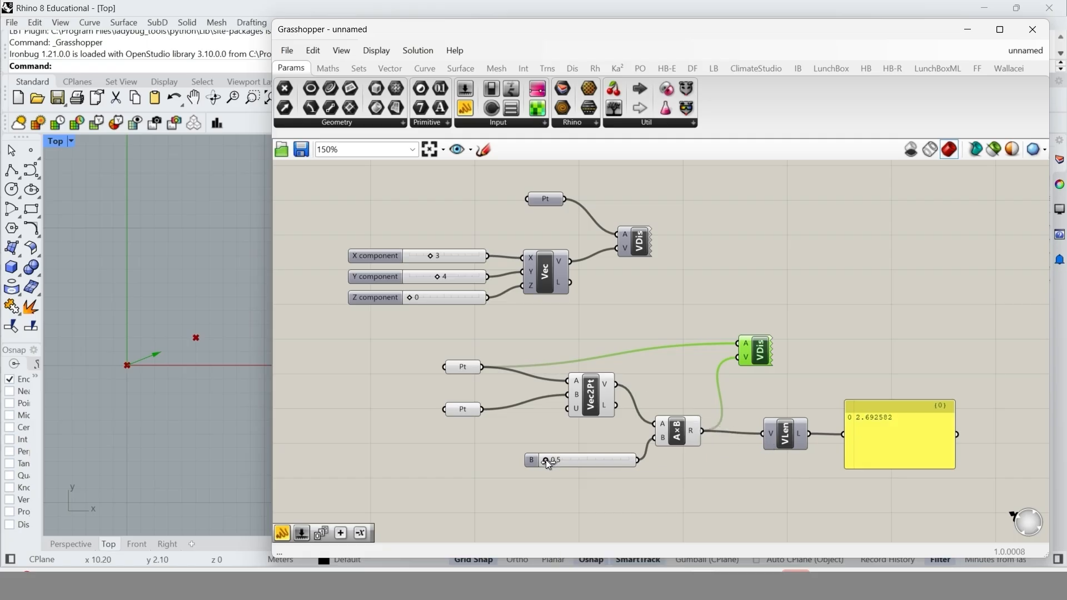
pyautogui.moveTo(547, 460); pyautogui.dragTo(640, 464)
# Add an Amplitude component fed by the Vector 2Pt vector and the slider, and wire its output to the lower Vector Display and Vector Length.
pyautogui.doubleClick(701, 512)
pyautogui.write('amp')
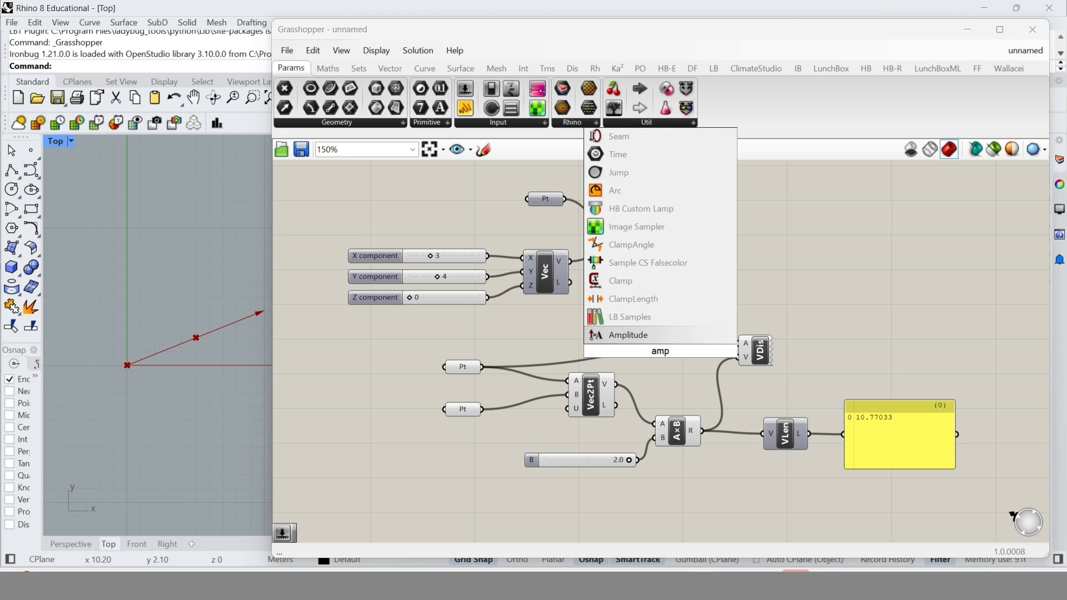
pyautogui.click(653, 335)
pyautogui.moveTo(615, 384); pyautogui.dragTo(691, 474)
pyautogui.moveTo(630, 460); pyautogui.dragTo(742, 357)
pyautogui.moveTo(739, 481); pyautogui.dragTo(767, 437)
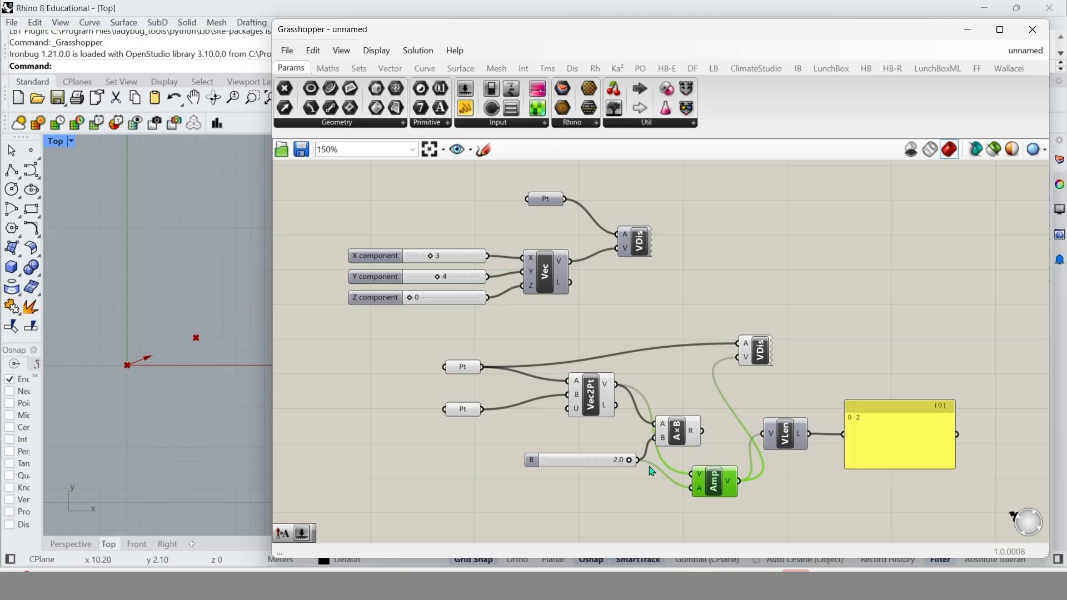
# Raise the amplitude slider's maximum to 10 and set its value to 10.0.
pyautogui.moveTo(627, 460)
pyautogui.mouseDown()
pyautogui.moveTo(555, 460)
pyautogui.moveTo(643, 461)
pyautogui.mouseUp()
pyautogui.doubleClick(531, 461)
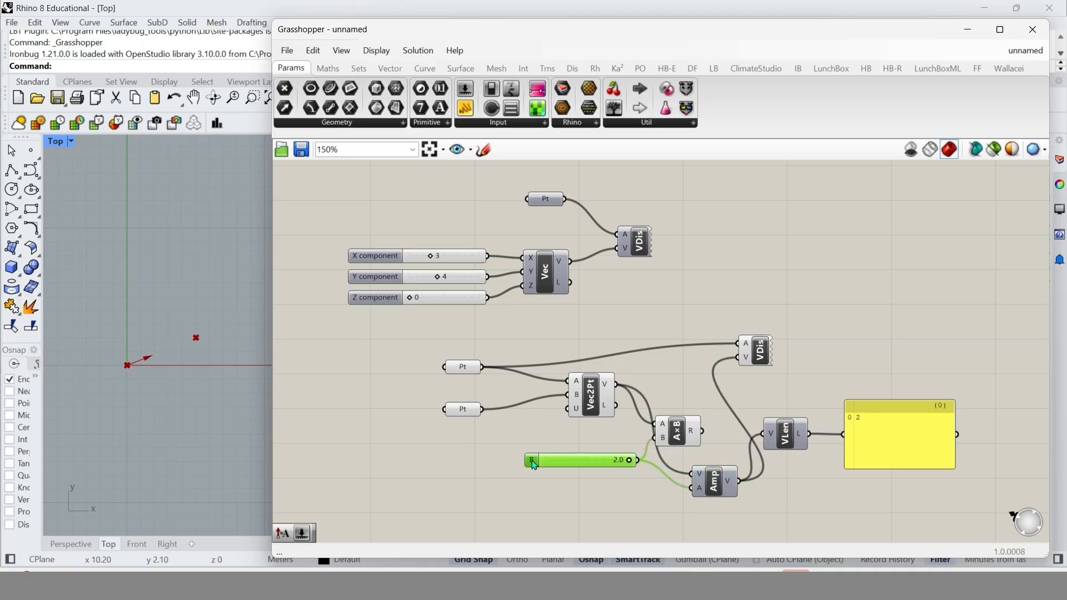
pyautogui.doubleClick(595, 422)
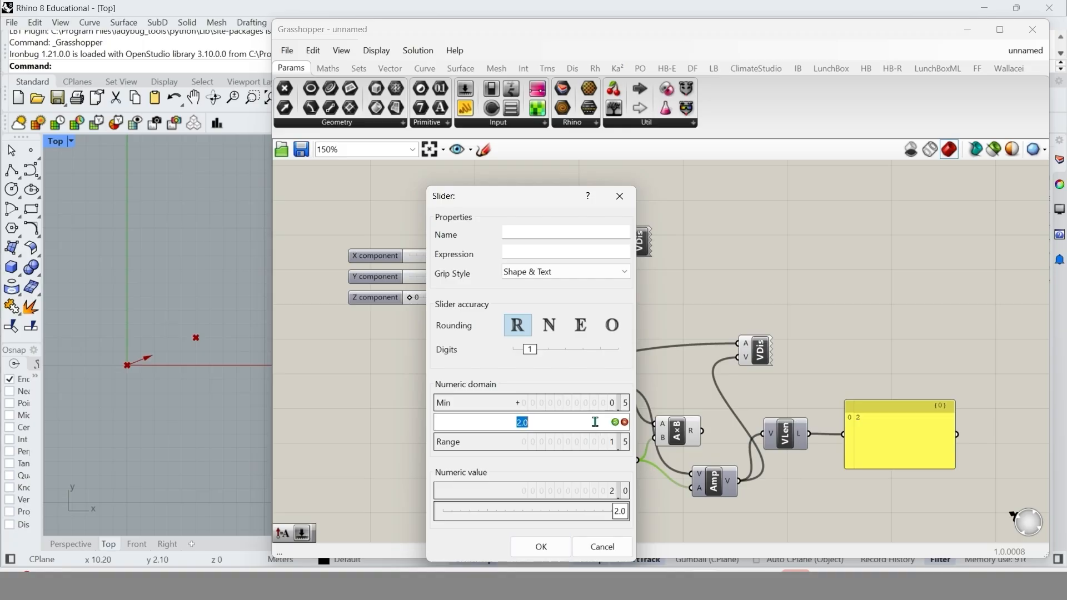
pyautogui.write('10')
pyautogui.click(615, 422)
pyautogui.click(558, 547)
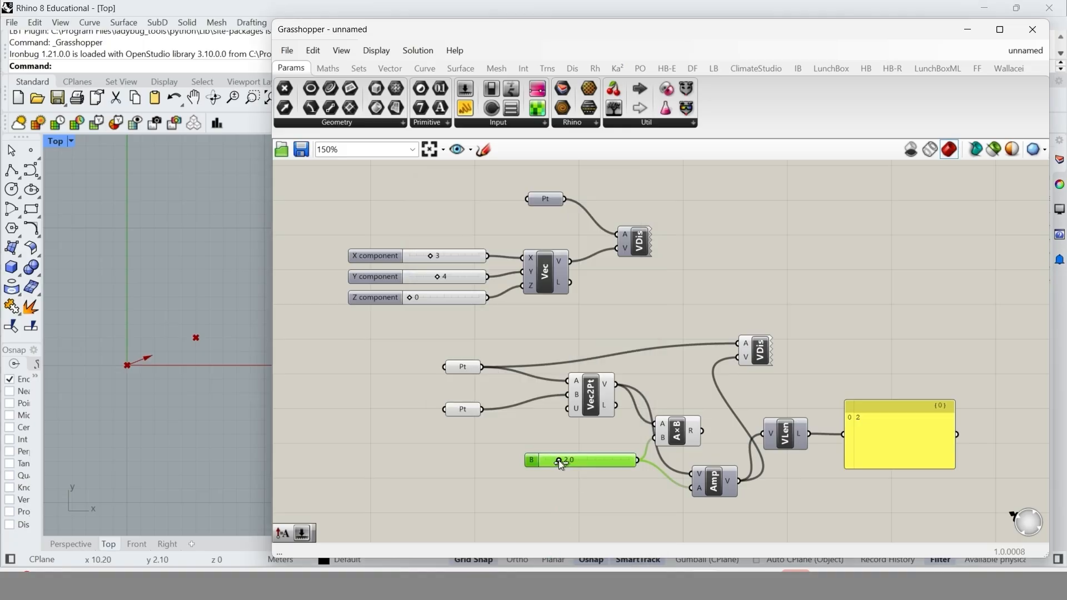
pyautogui.moveTo(558, 460); pyautogui.dragTo(648, 461)
# Delete the Multiplication and Amplitude components together with the number slider that feeds them.
pyautogui.moveTo(744, 519); pyautogui.dragTo(640, 428)
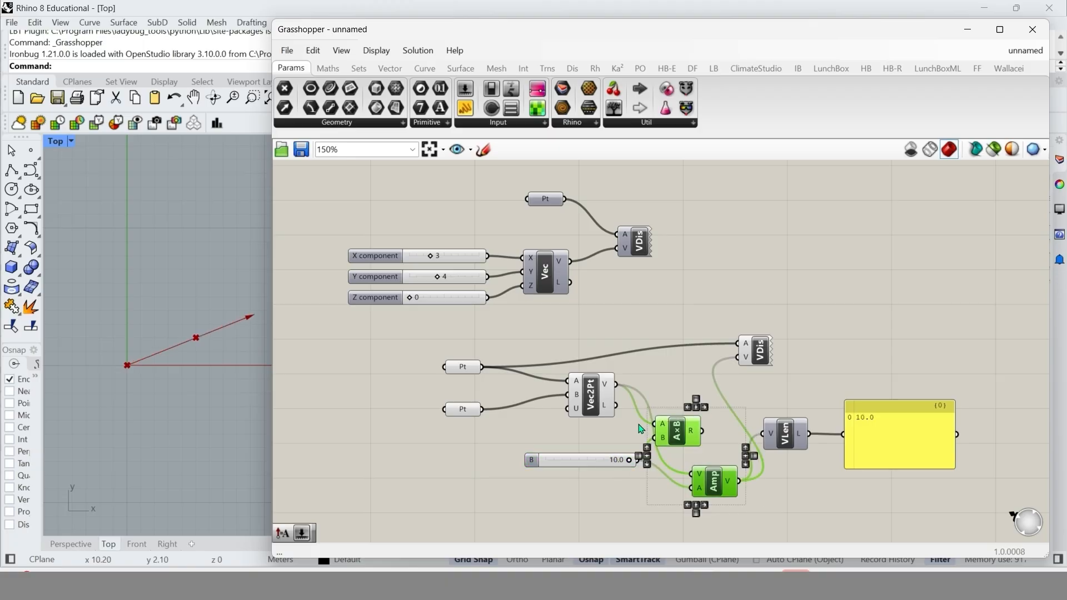
pyautogui.press('Delete')
pyautogui.click(614, 464)
pyautogui.press('Delete')
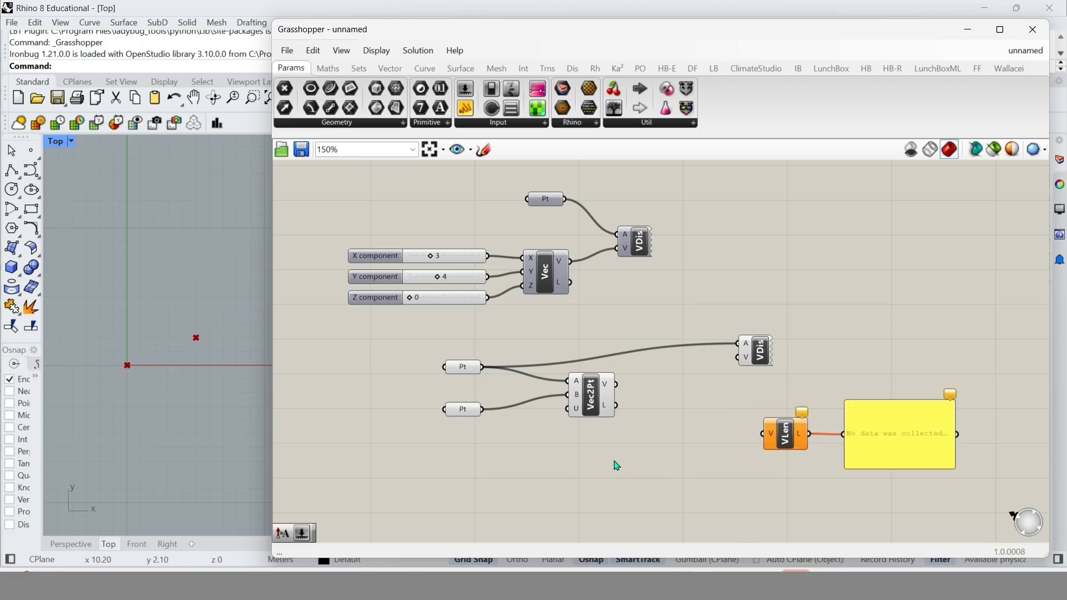
# Add a Unit Vector component fed by the Vector XYZ output and wire its result to Vector Length.
pyautogui.doubleClick(660, 428)
pyautogui.write('unit')
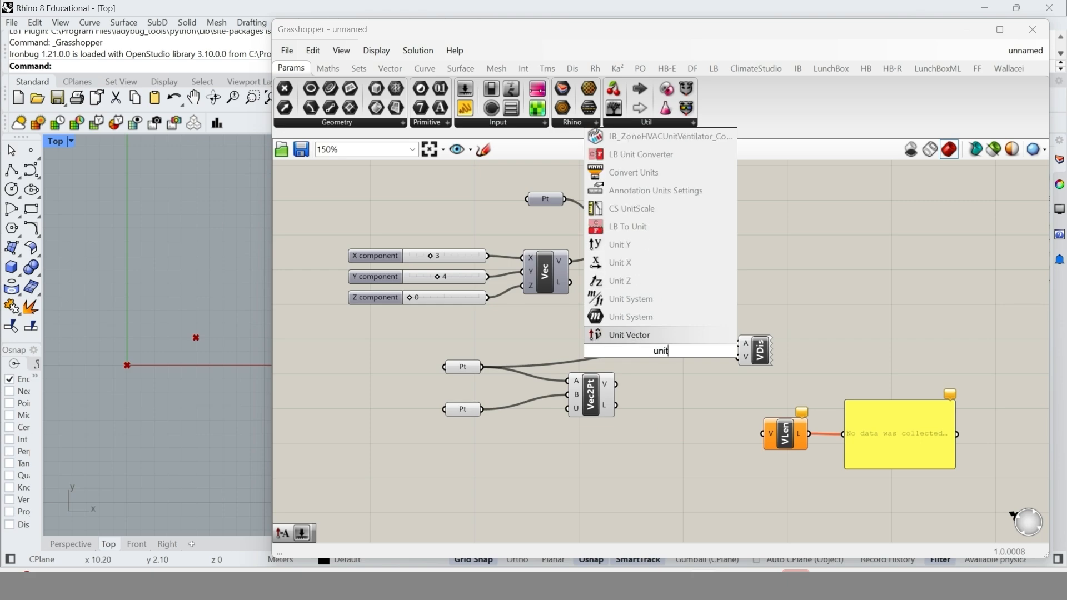
pyautogui.press('Return')
pyautogui.moveTo(637, 311); pyautogui.dragTo(633, 305)
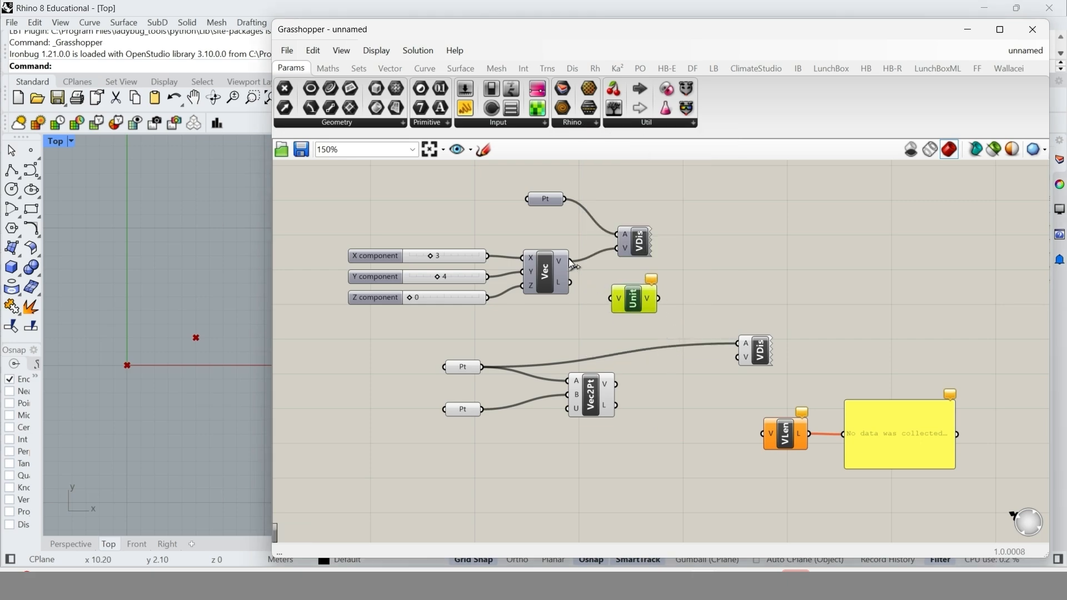
pyautogui.moveTo(570, 260); pyautogui.dragTo(762, 434)
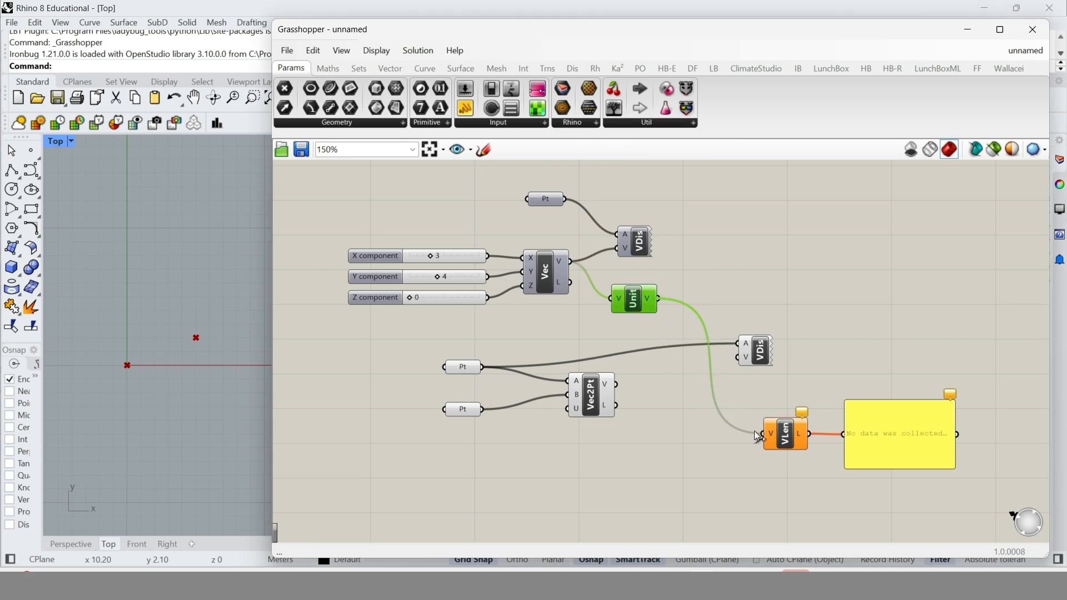
# Wire the Unit Vector output to the upper Vector Display's vector input and enable that display's preview.
pyautogui.moveTo(634, 267); pyautogui.dragTo(645, 234)
pyautogui.middleClick(645, 234)
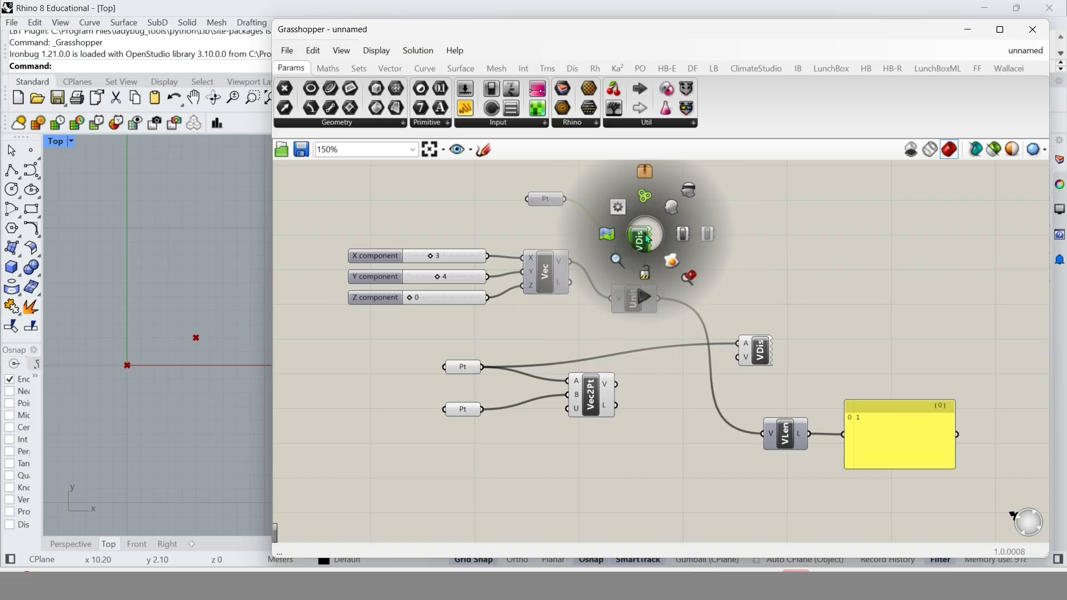
pyautogui.click(669, 206)
pyautogui.click(782, 266)
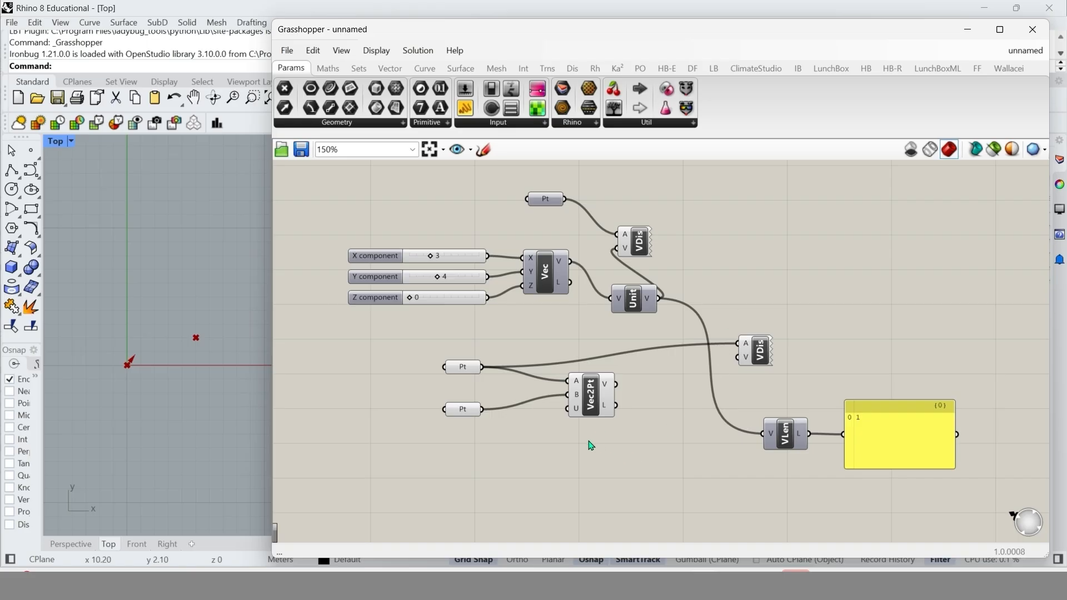
# Set the unitize input U of Vector 2Pt to True and connect its vector output to Vector Length.
pyautogui.rightClick(578, 414)
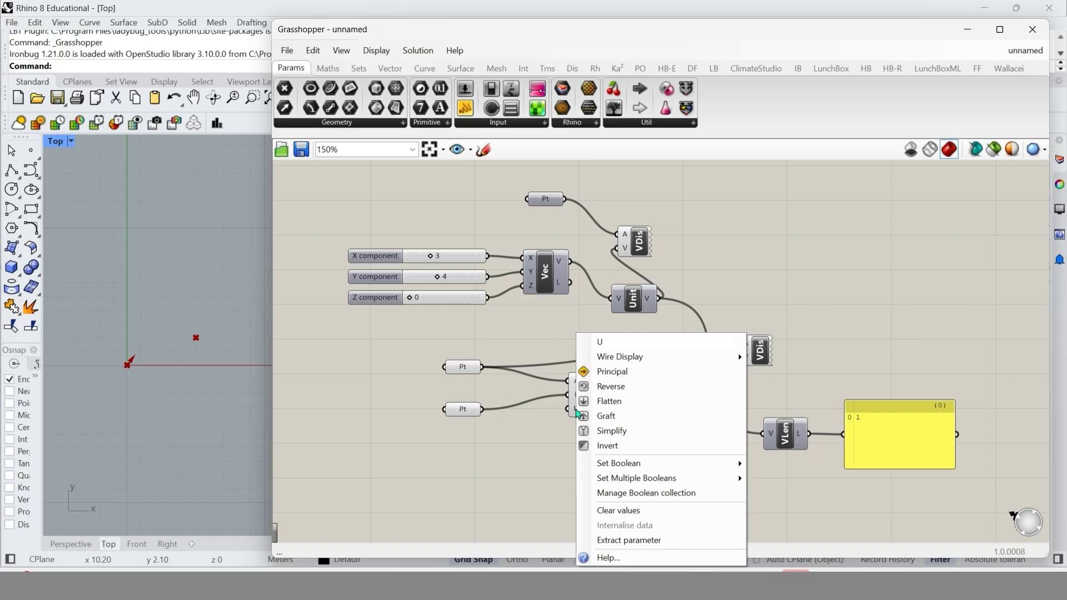
pyautogui.moveTo(639, 464)
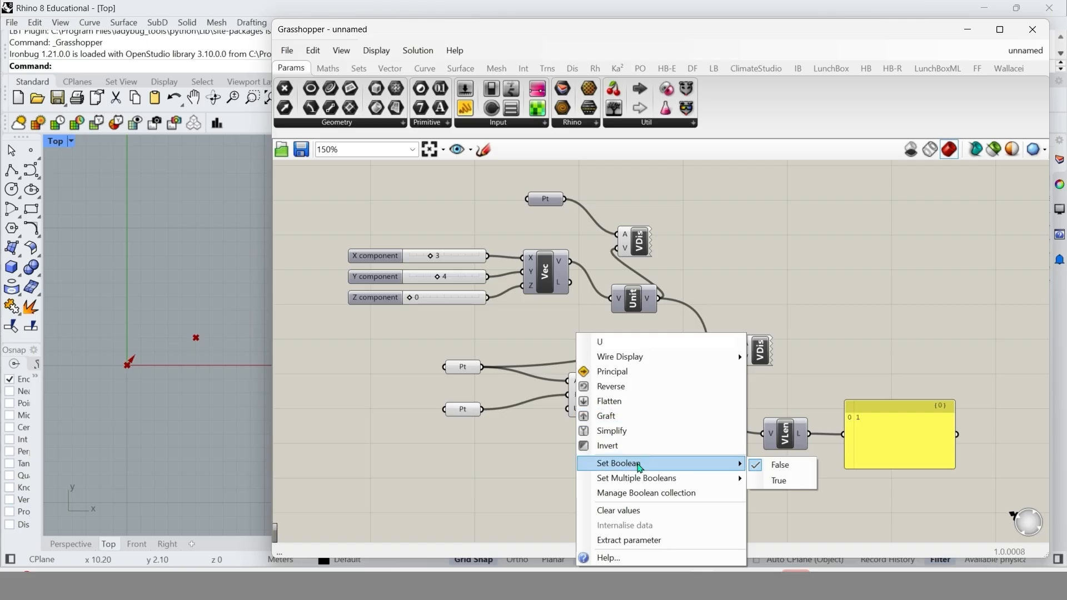
pyautogui.click(784, 480)
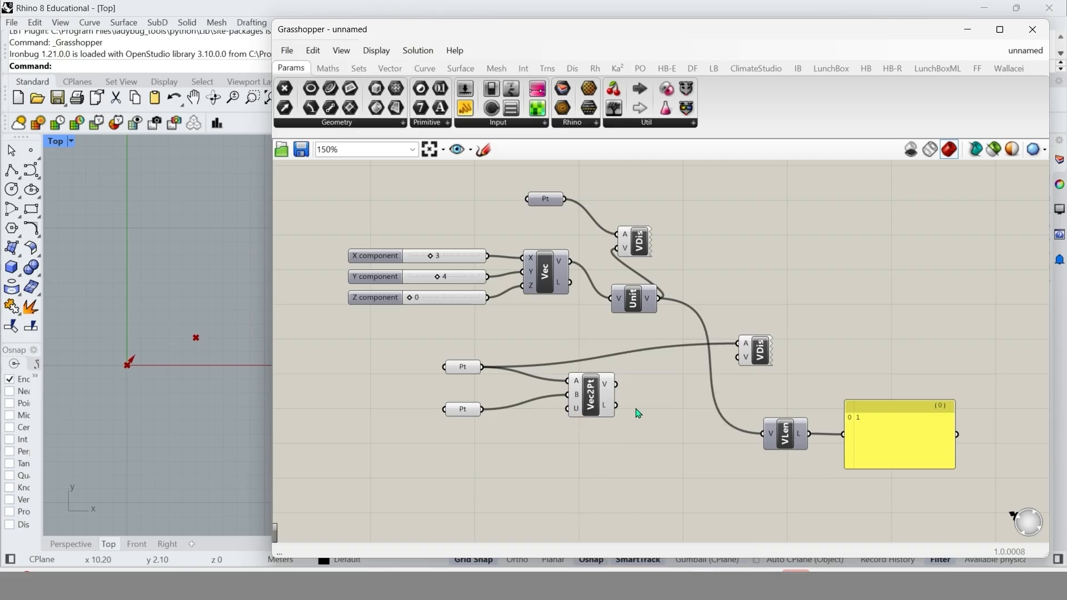
pyautogui.moveTo(615, 383); pyautogui.dragTo(762, 434)
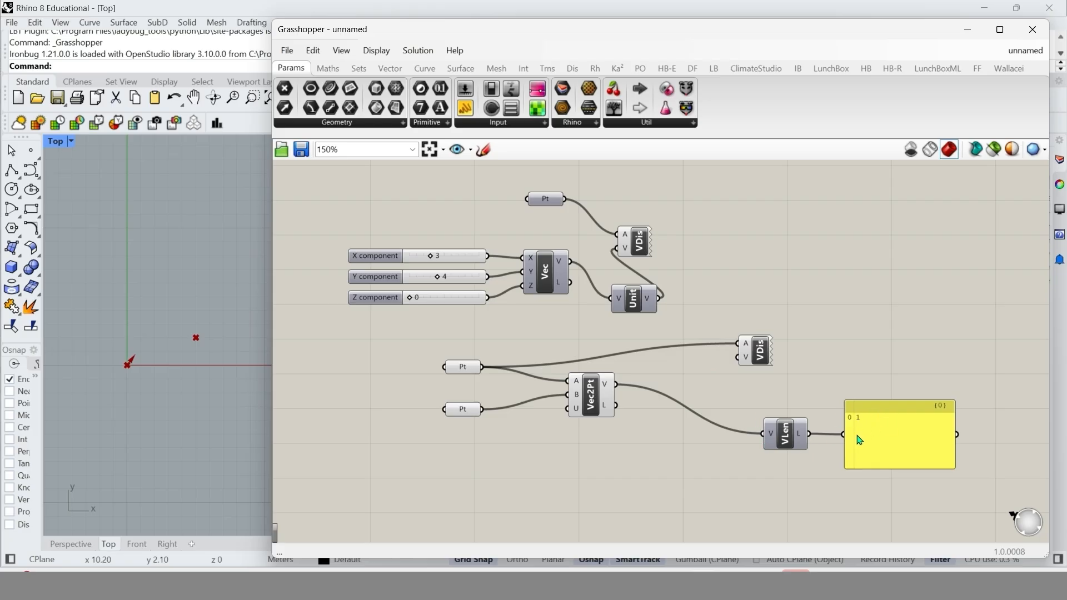
# Set the unitize input U of Vector 2Pt back to False.
pyautogui.rightClick(578, 410)
pyautogui.moveTo(658, 465)
pyautogui.click(775, 469)
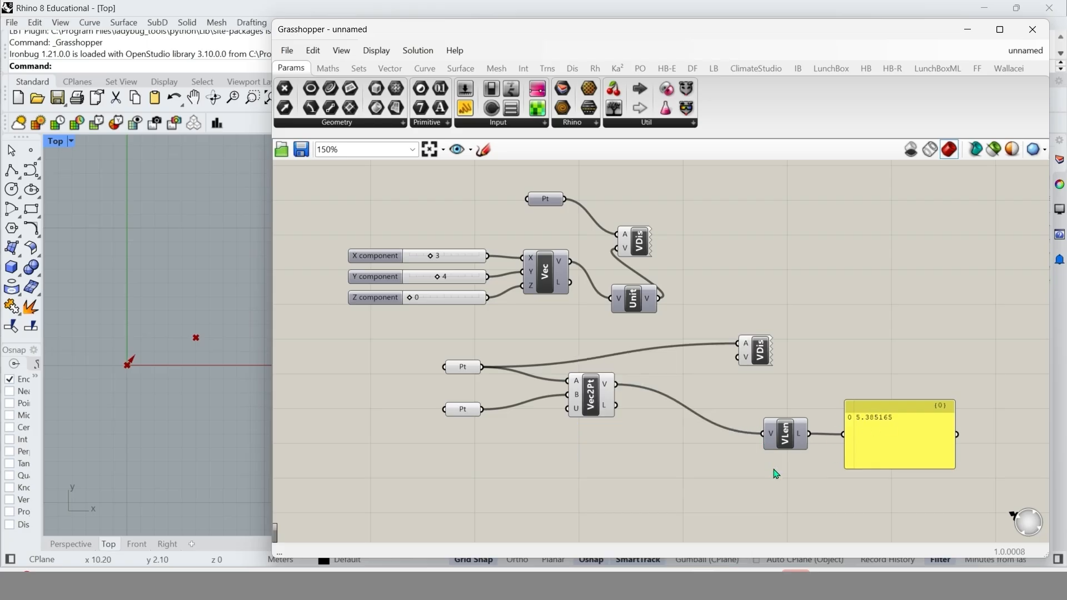